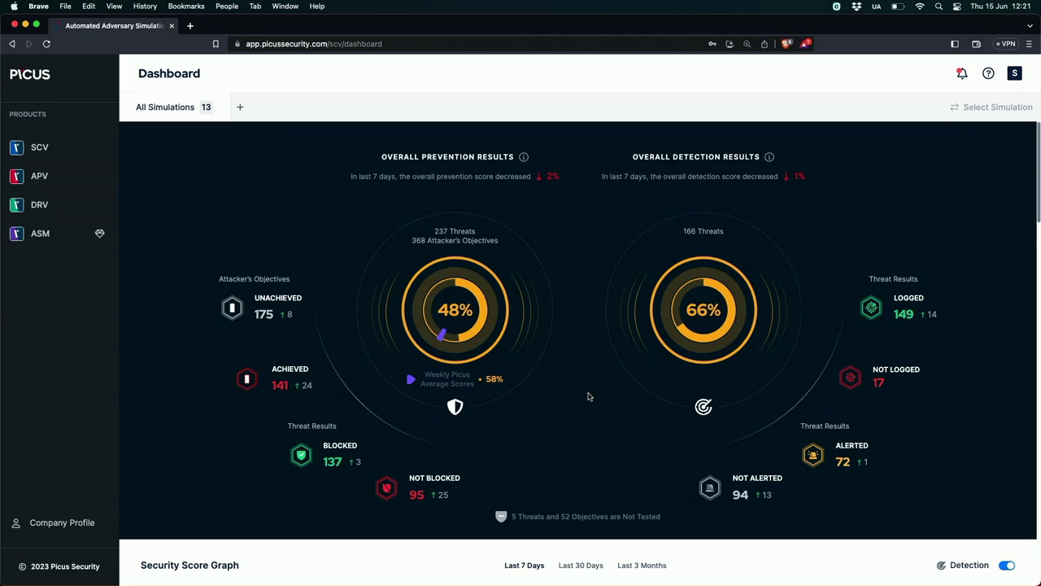
# Switch the Security Score Graph to Last 3 Months and inspect the 15 May dip
pyautogui.scroll(-5, 589, 396)
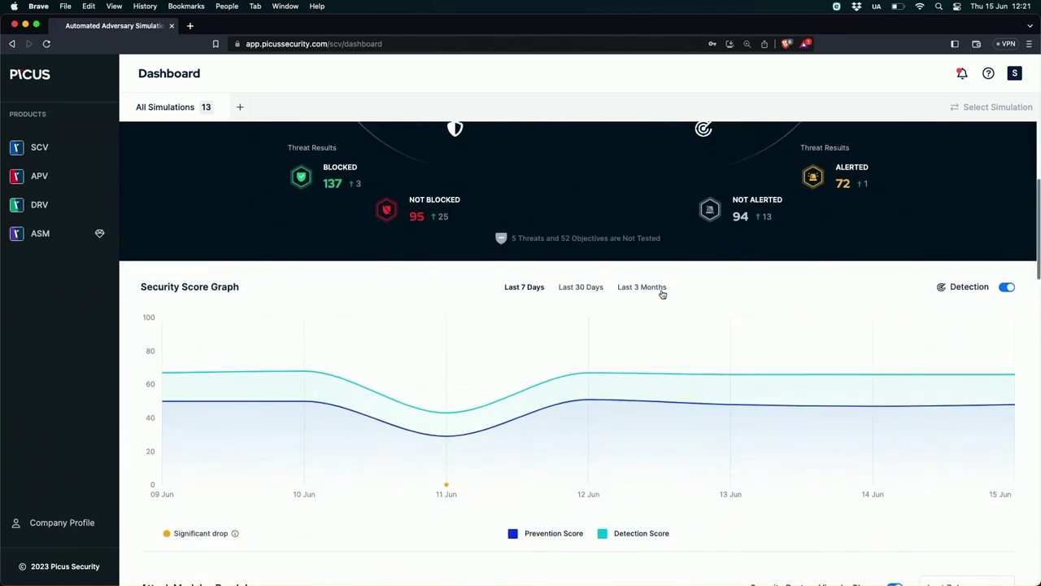
pyautogui.click(661, 290)
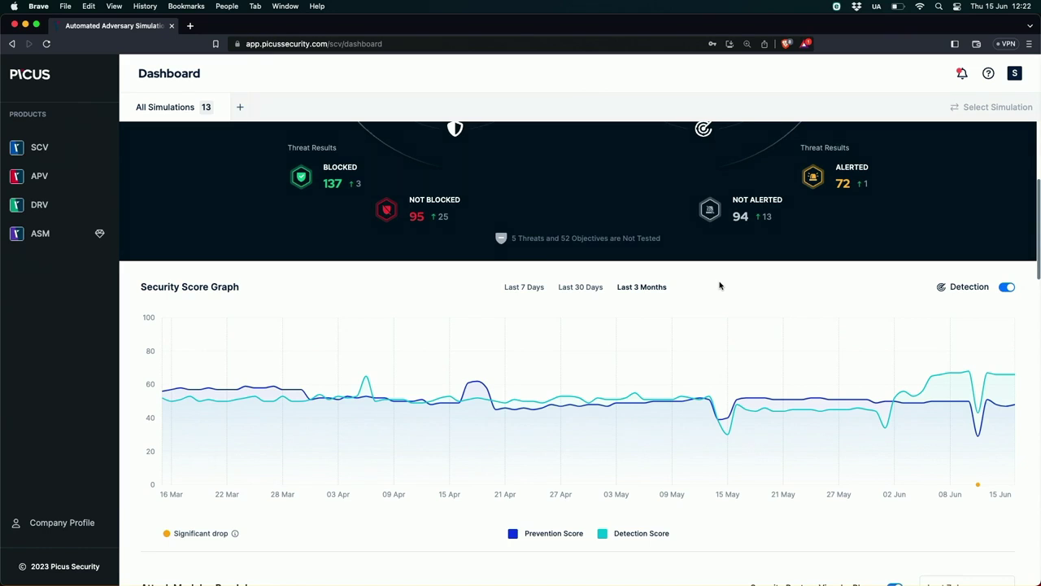
pyautogui.moveTo(725, 442)
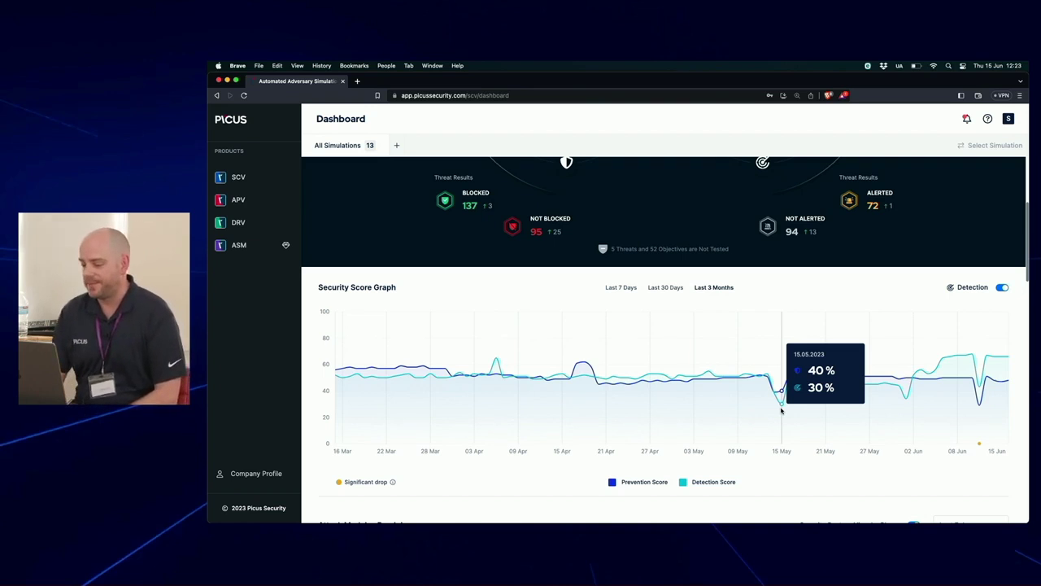
# Browse the Attack Modules Breakdown carousel and check the 30% Network Infiltration prevention gauge
pyautogui.scroll(-5, 782, 410)
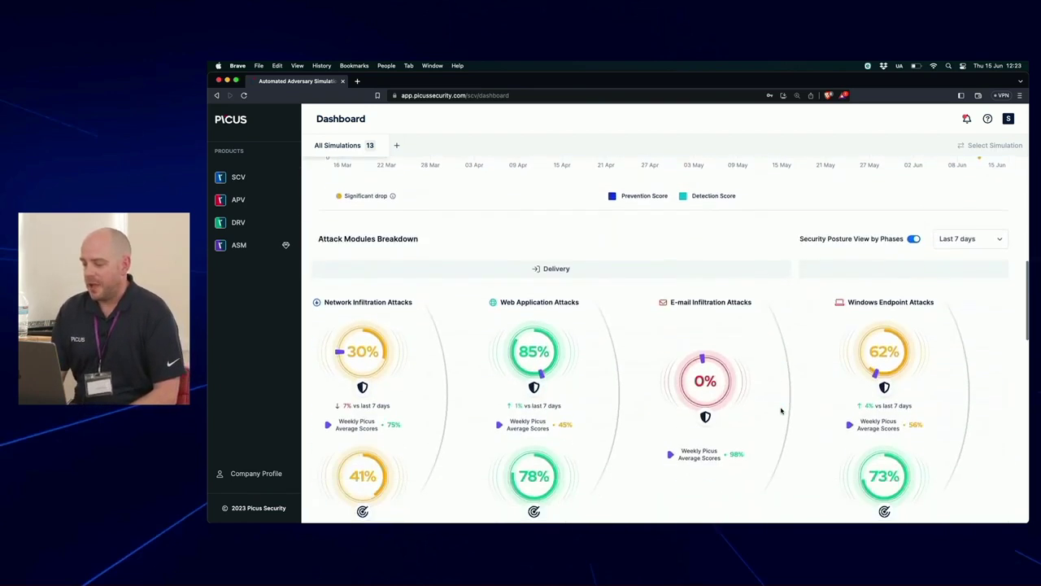
pyautogui.scroll(-2, 781, 410)
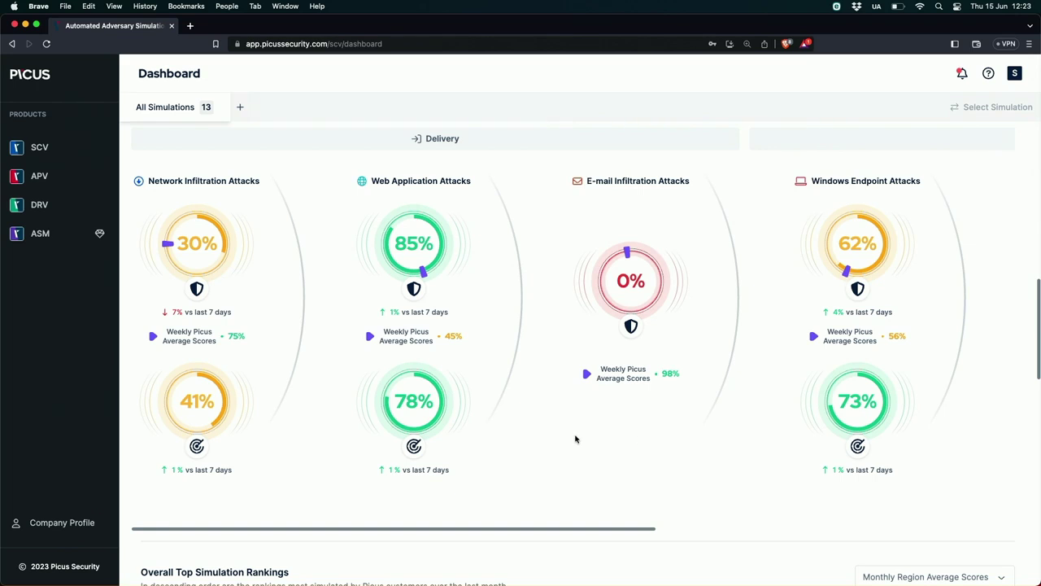
pyautogui.hscroll(10, 575, 440)
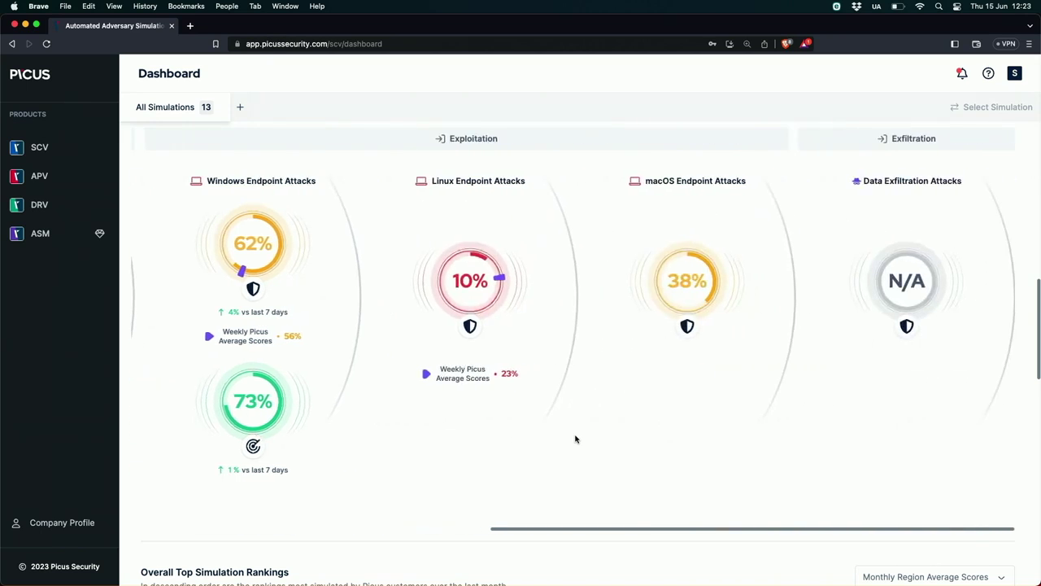
pyautogui.hscroll(-10, 575, 439)
pyautogui.hscroll(10, 576, 439)
pyautogui.hscroll(-10, 575, 439)
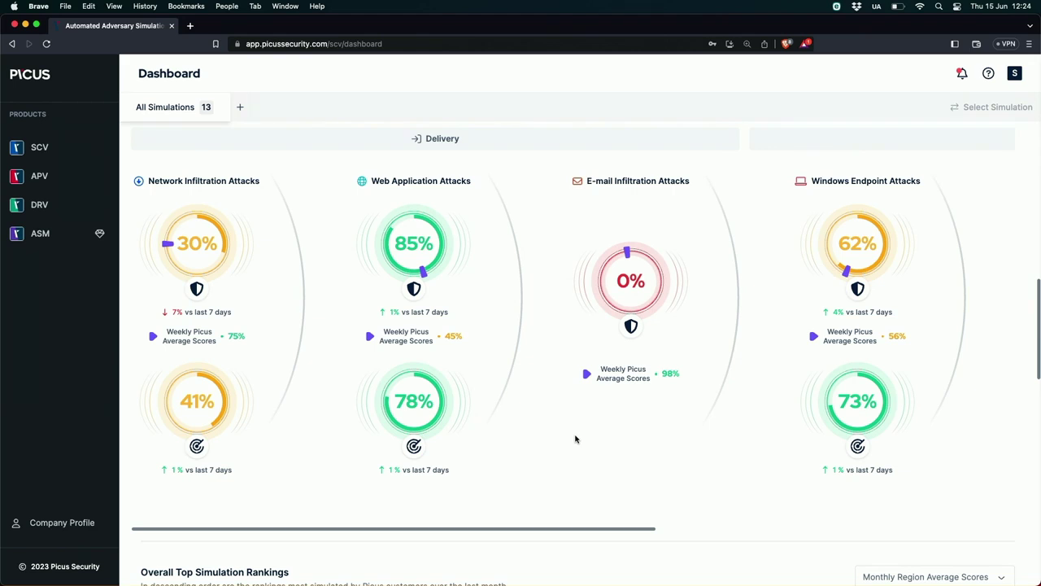
pyautogui.moveTo(218, 254)
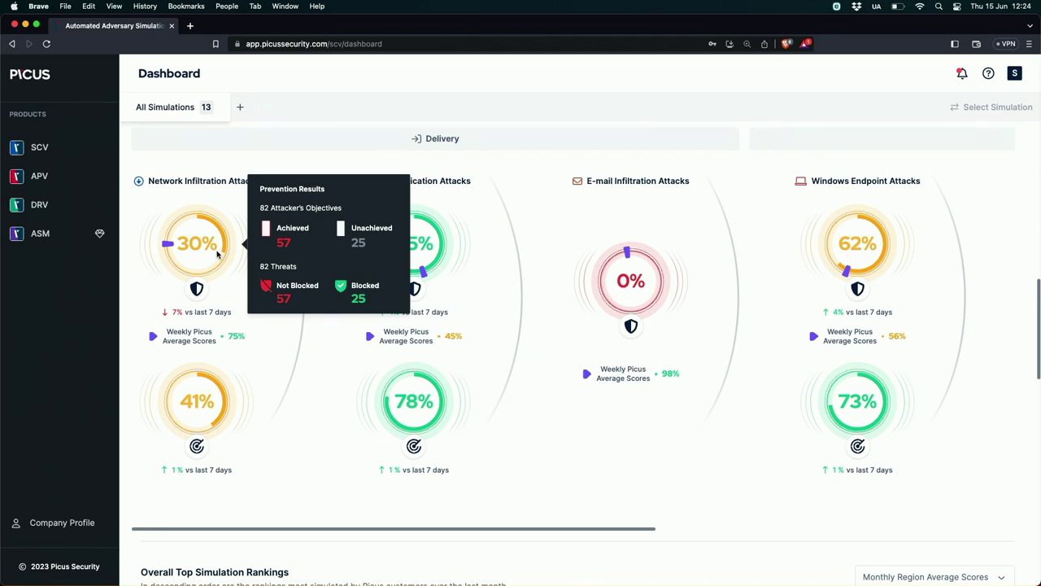
# Check the Windows Endpoint gauge: 62% prevention, 22 of 23 threats blocked
pyautogui.moveTo(864, 254)
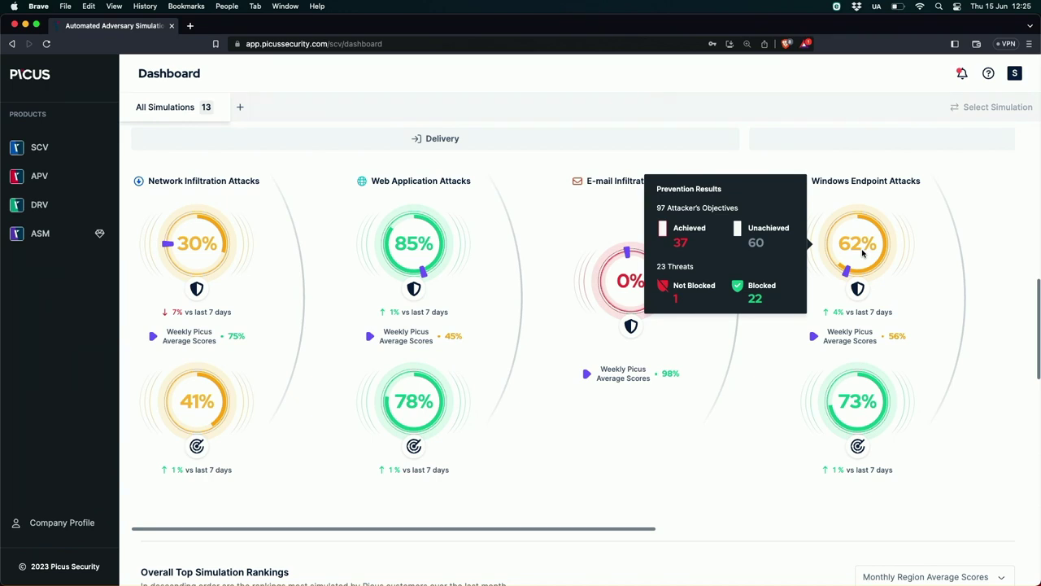
# Bring the threat, template and ATT&CK tactic rankings with their Show more links into view
pyautogui.scroll(-5, 619, 330)
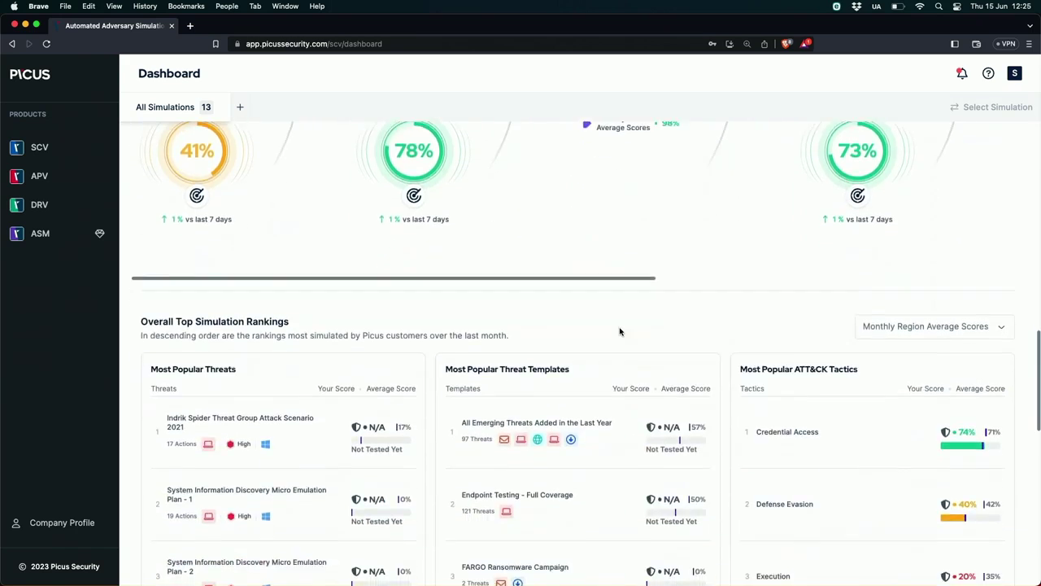
pyautogui.scroll(-3, 620, 331)
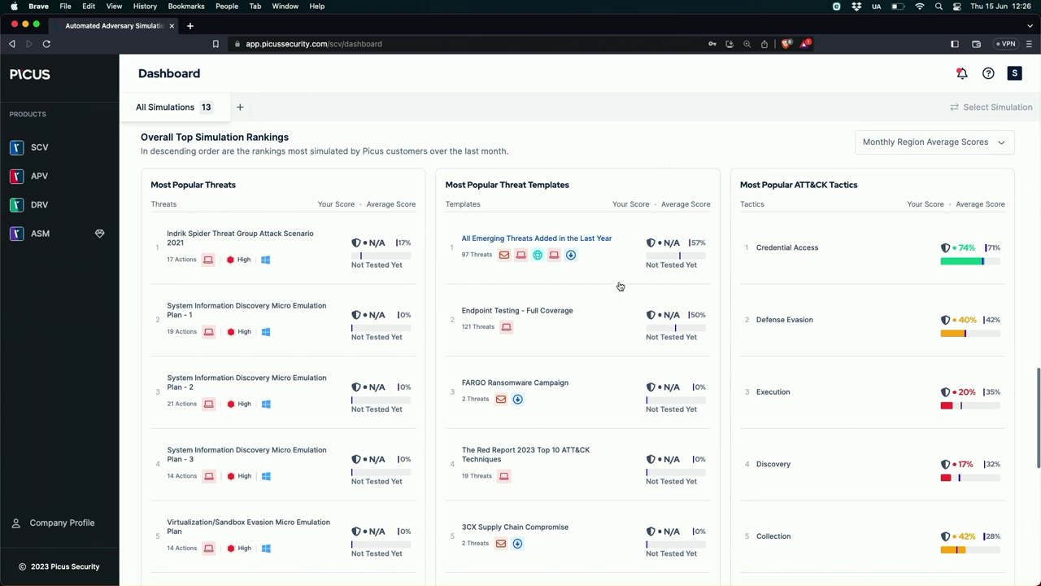
pyautogui.scroll(-2, 618, 285)
# Open the MITRE ATT&CK map, adjust page zoom, and view T1047 Windows Management Instrumentation details
pyautogui.click(59, 154)
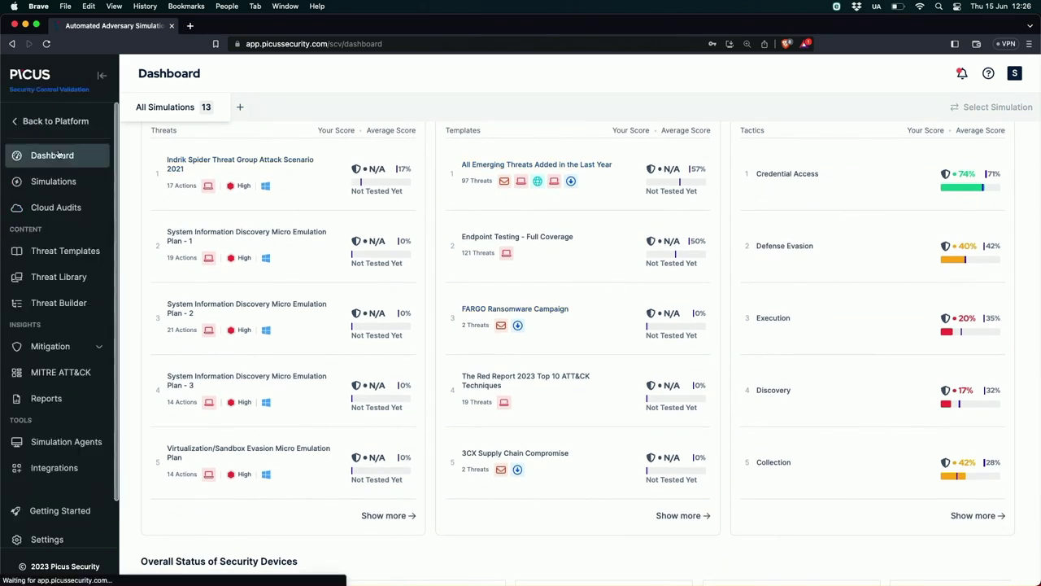
pyautogui.click(64, 383)
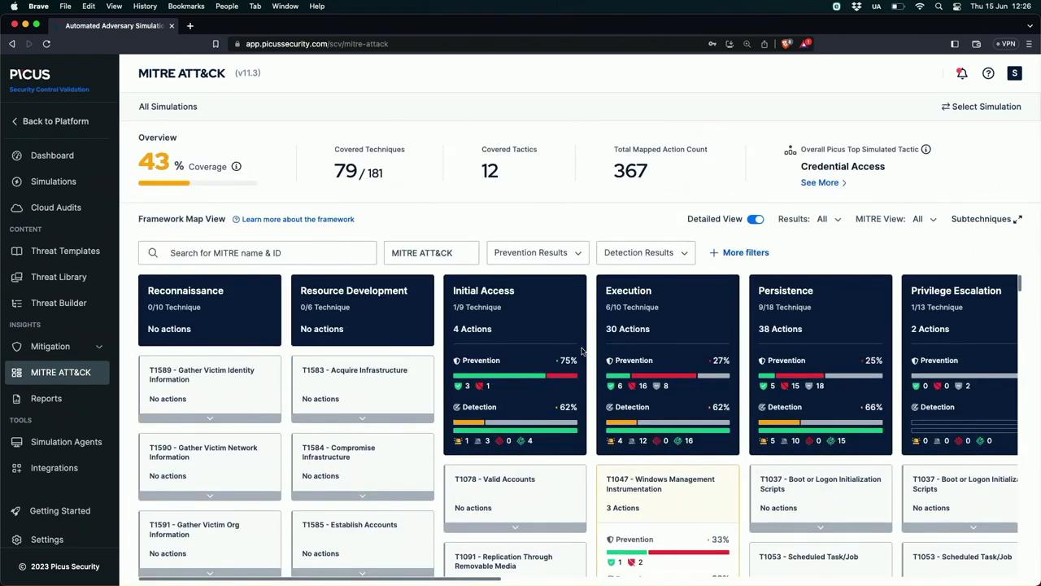
pyautogui.press('super+minus')
pyautogui.press('super+minus')
pyautogui.press('super+minus')
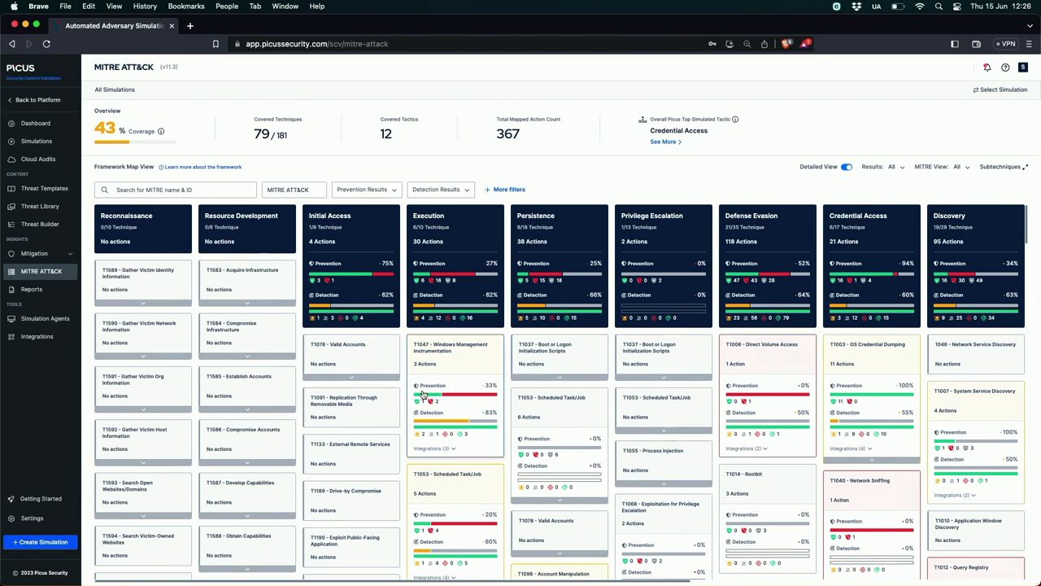
pyautogui.press('super+equal')
pyautogui.press('super+equal')
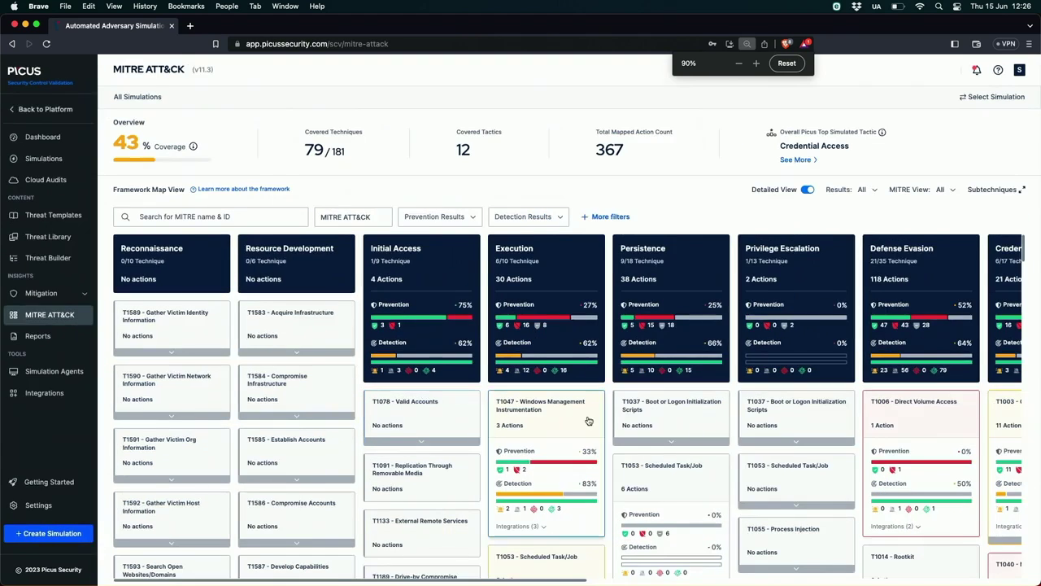
pyautogui.scroll(-3, 589, 420)
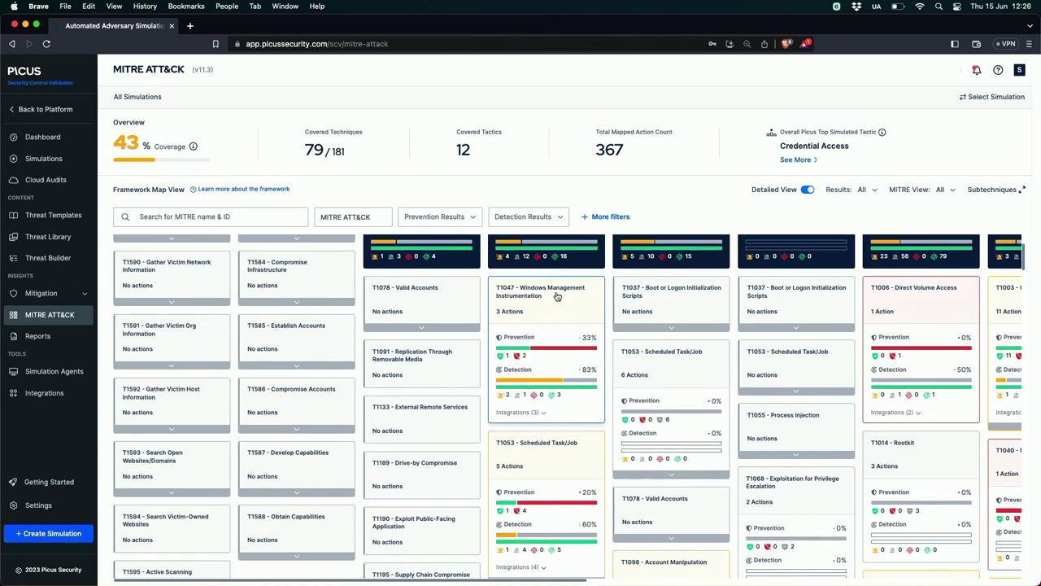
pyautogui.click(558, 297)
pyautogui.scroll(-2, 863, 370)
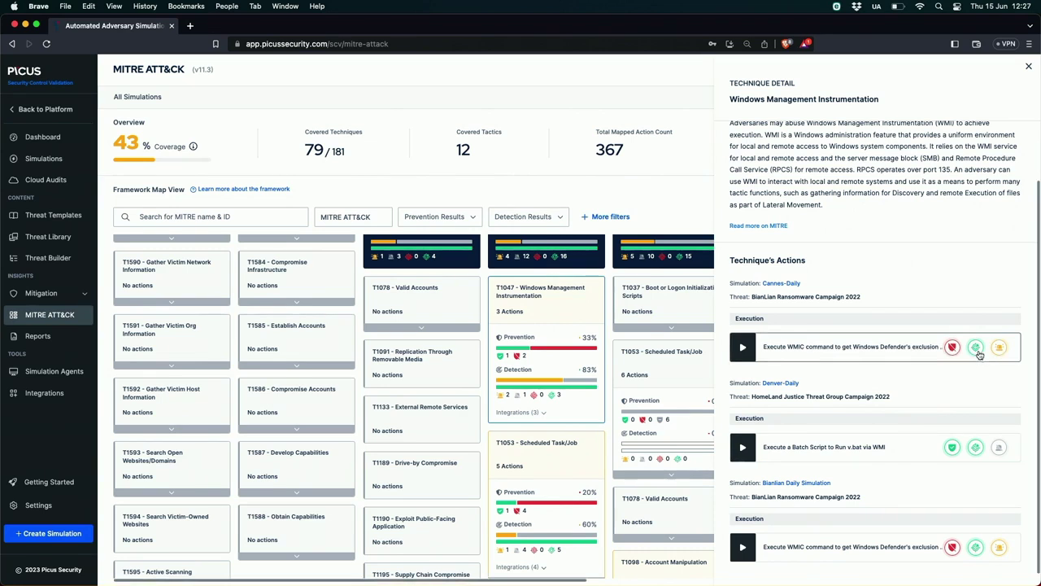
# Open the Windows Defender exclusion WMIC action and view its payload and terminal output
pyautogui.moveTo(1003, 355)
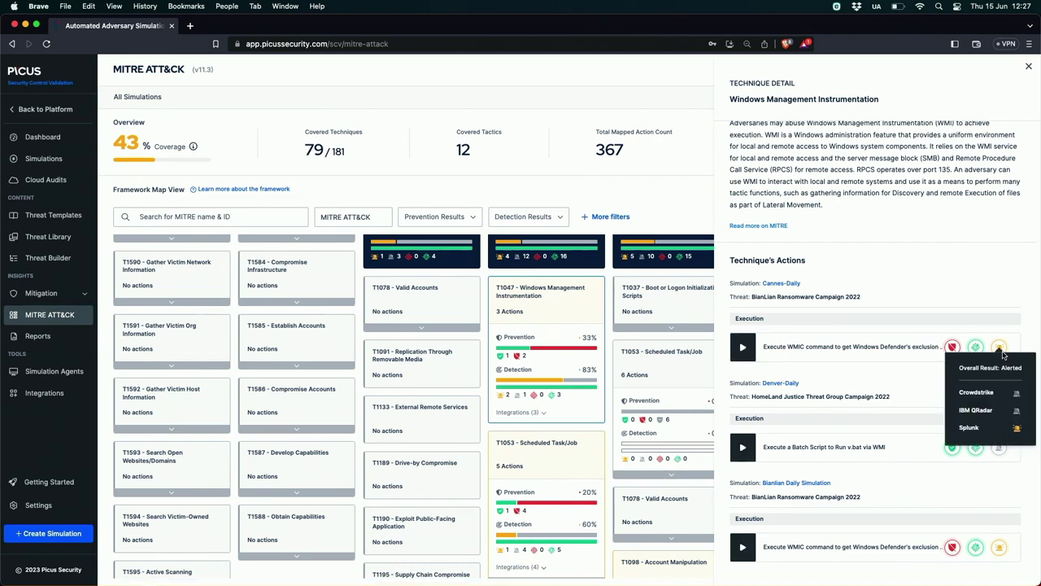
pyautogui.click(862, 355)
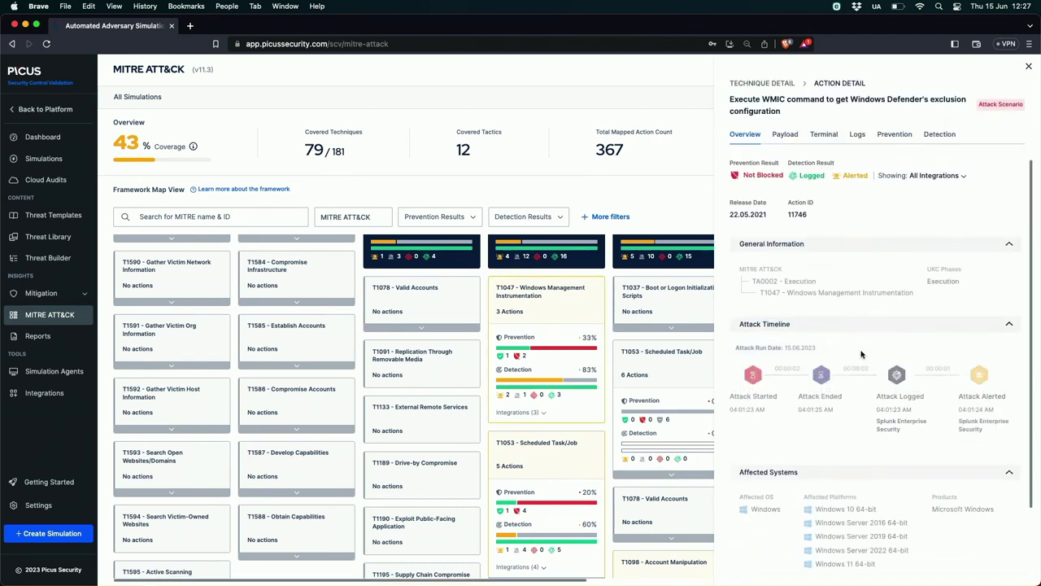
pyautogui.scroll(-2, 854, 346)
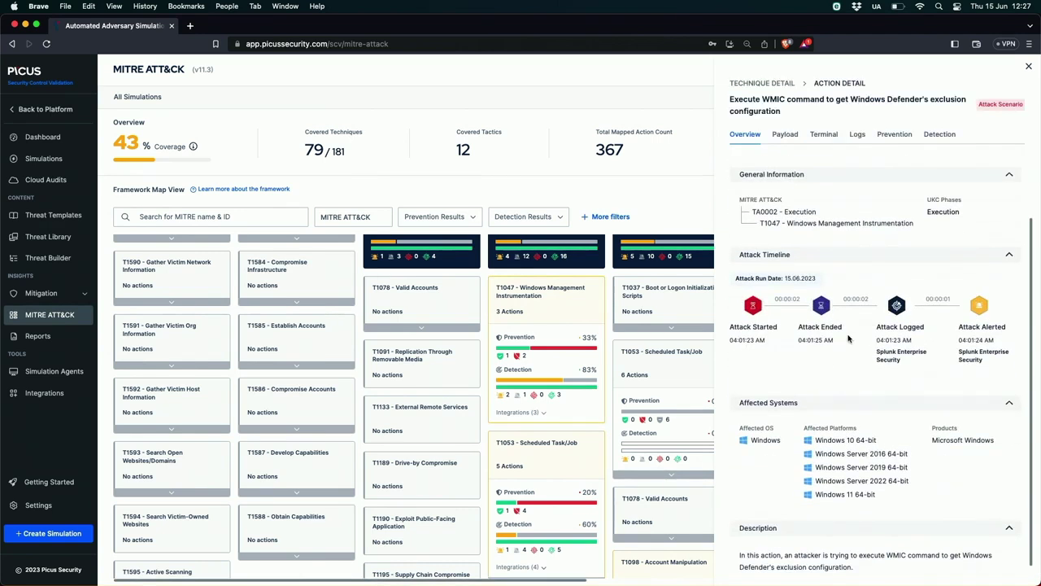
pyautogui.scroll(2, 848, 339)
pyautogui.click(787, 136)
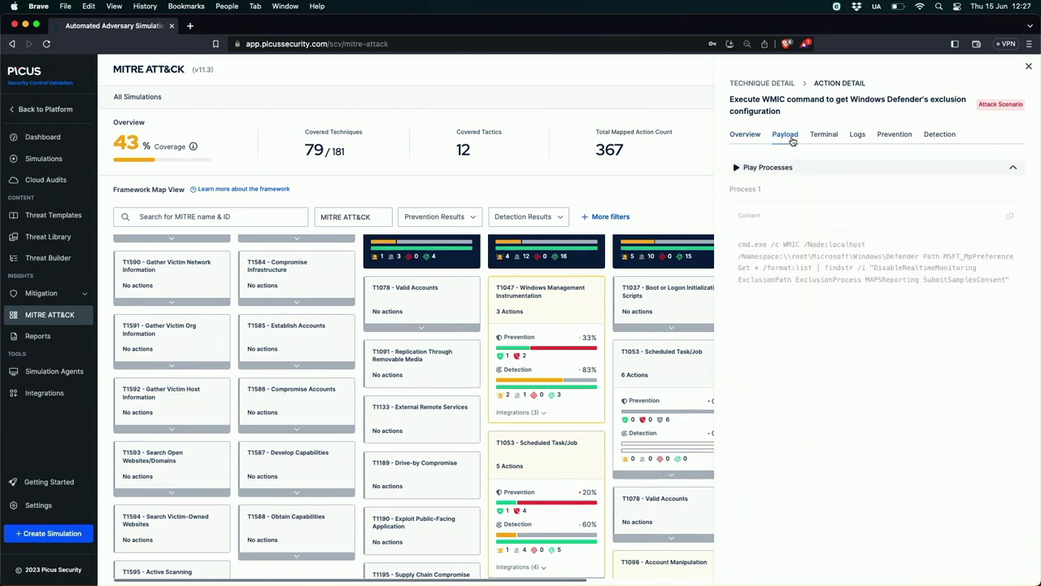
pyautogui.click(822, 137)
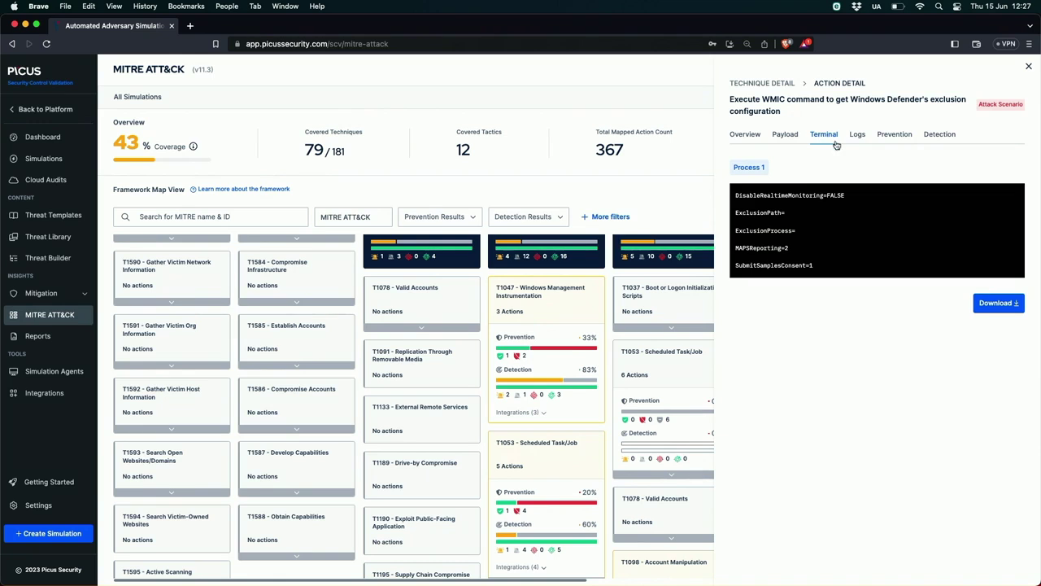
# Review the action's Splunk logs, including the raw Process Create entry, then close the details
pyautogui.click(858, 136)
pyautogui.click(844, 242)
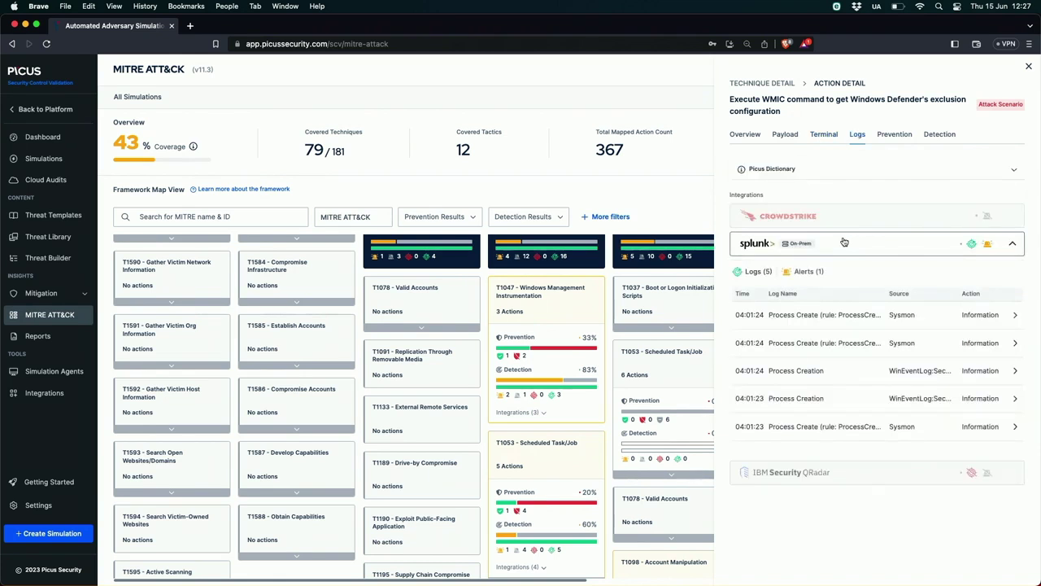
pyautogui.click(830, 323)
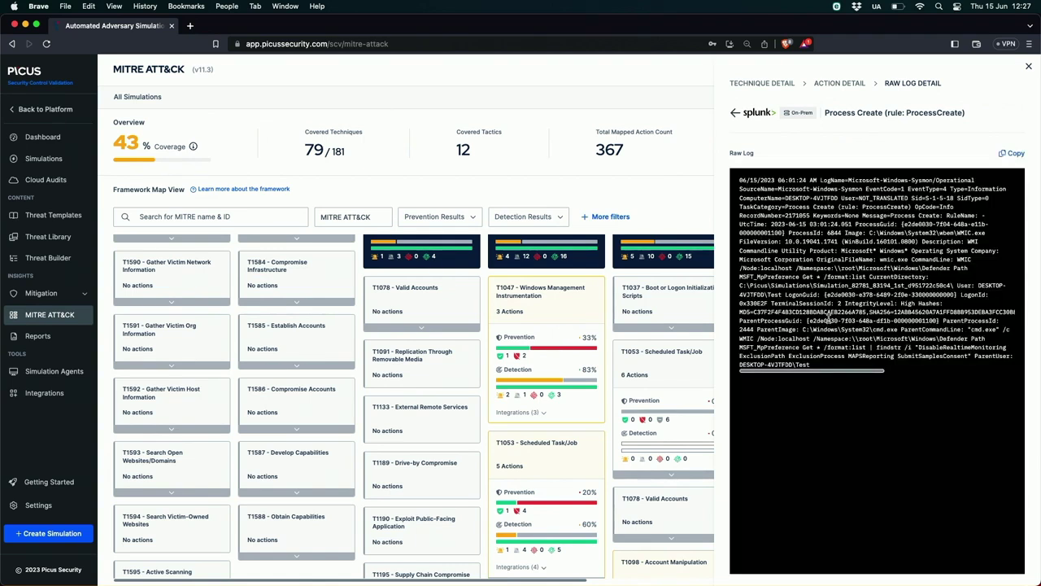
pyautogui.click(838, 85)
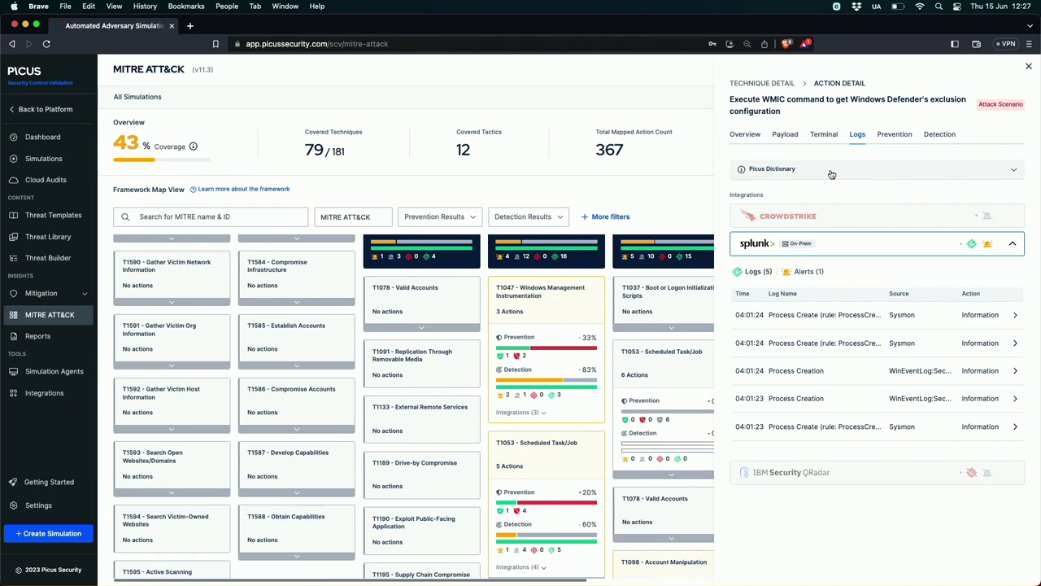
pyautogui.click(1029, 66)
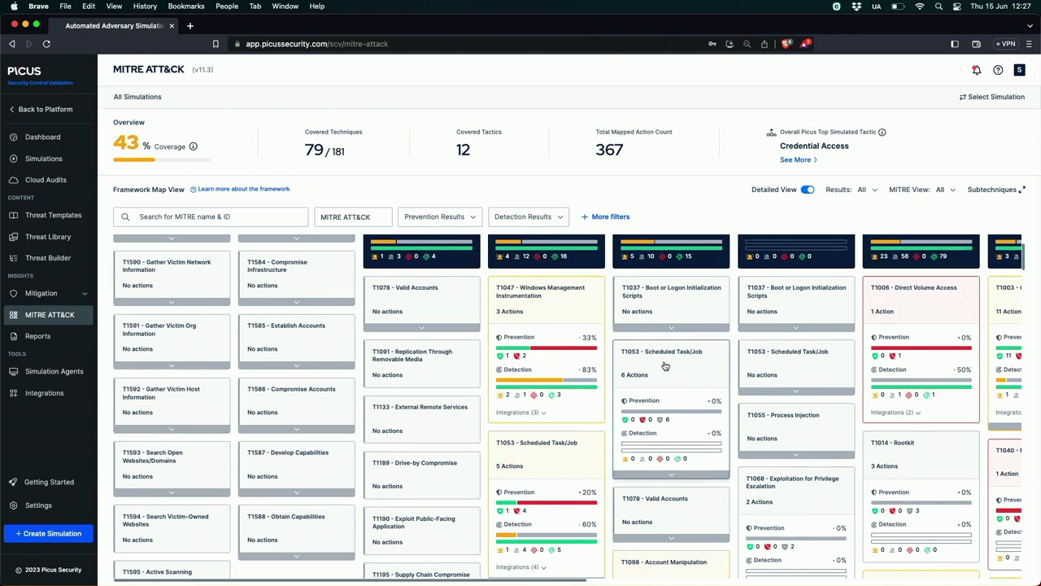
# Show the T1037 boot or logon technique details and list the threats mapped to it
pyautogui.click(687, 307)
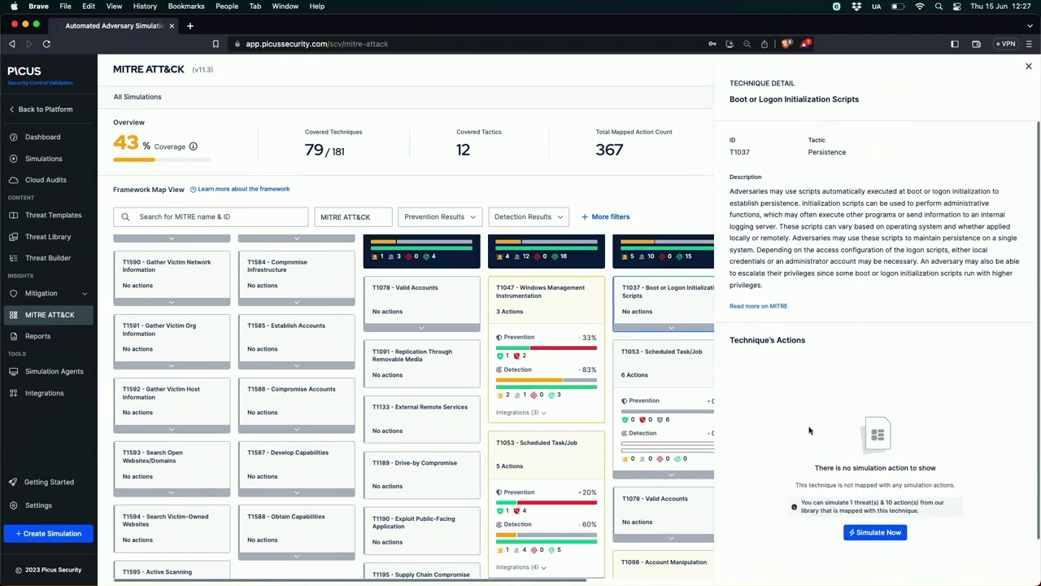
pyautogui.click(875, 532)
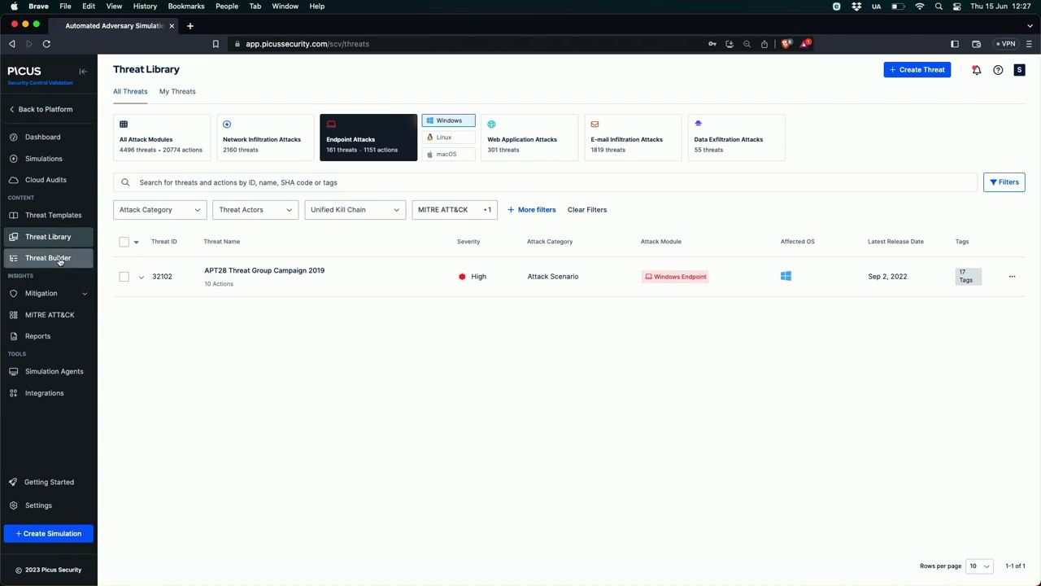
# Open the Threat Templates catalogue and expand the Emerging Threats section beyond ten cards
pyautogui.click(66, 223)
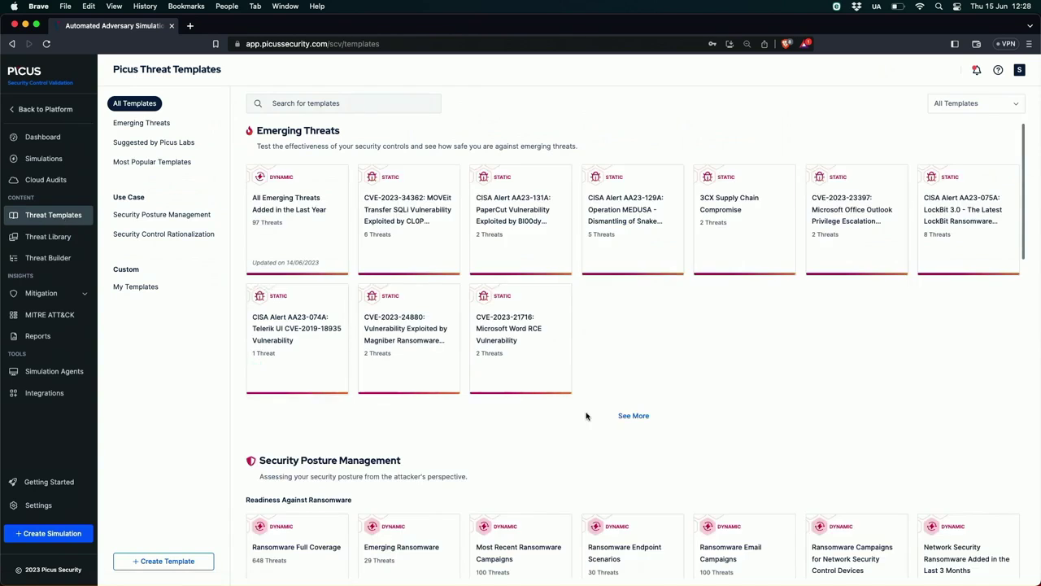
pyautogui.click(639, 422)
pyautogui.scroll(-2, 640, 425)
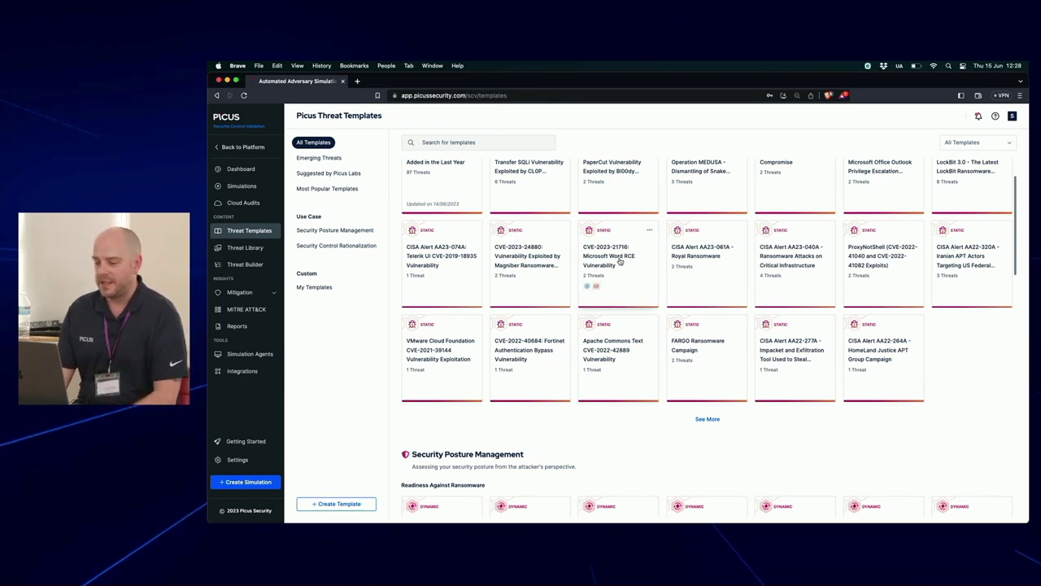
# Simulate the CVE-2023-24880 Magniber template on the Cannes agent, then open the Threat Library
pyautogui.click(531, 263)
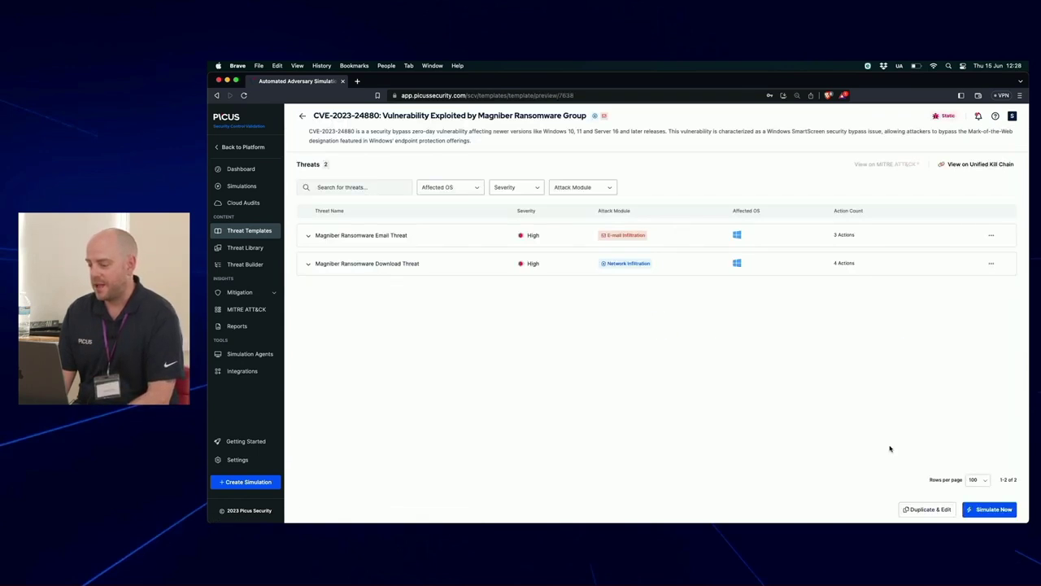
pyautogui.click(1006, 513)
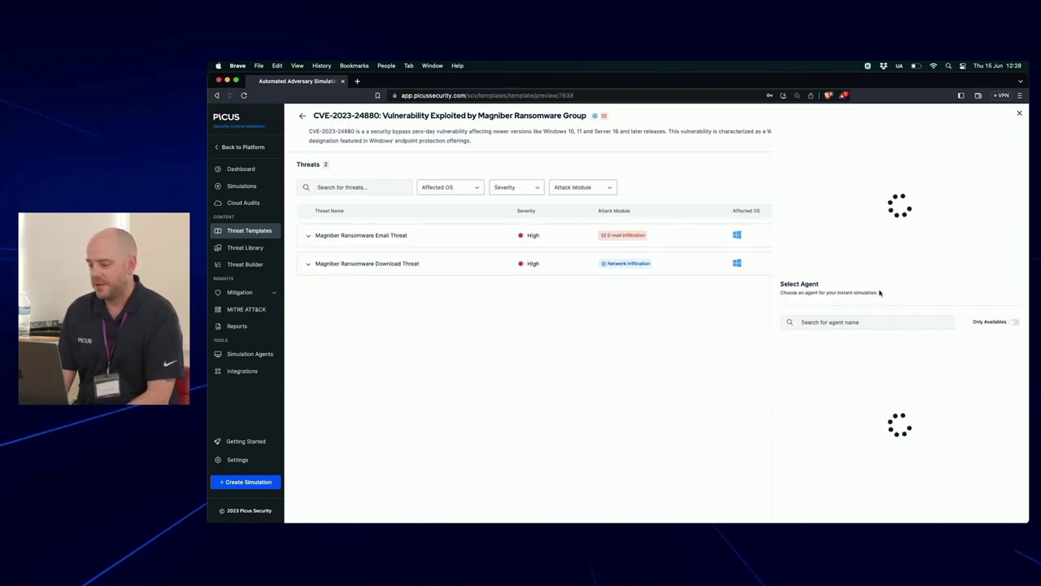
pyautogui.click(853, 228)
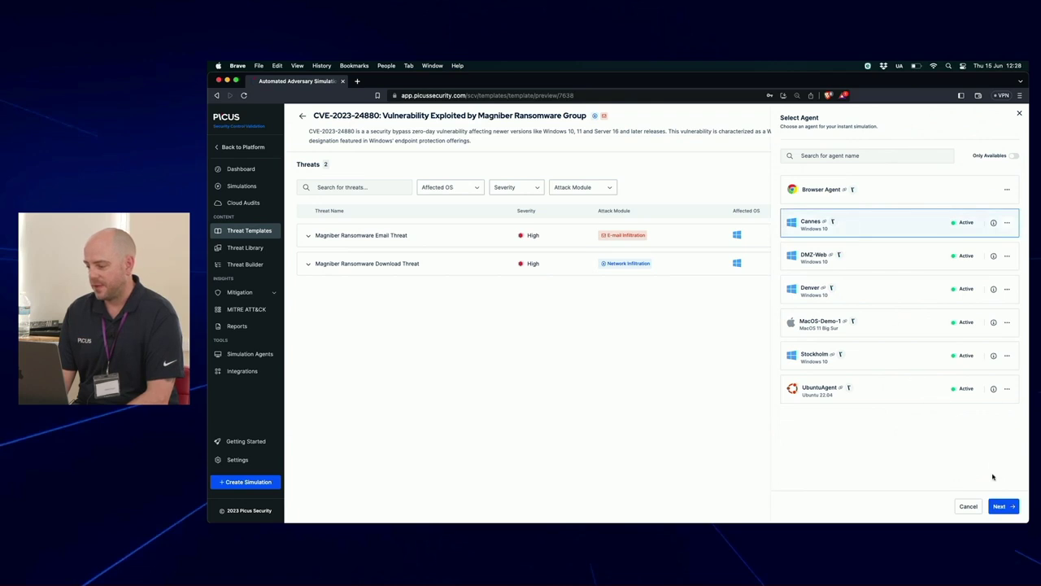
pyautogui.click(1000, 505)
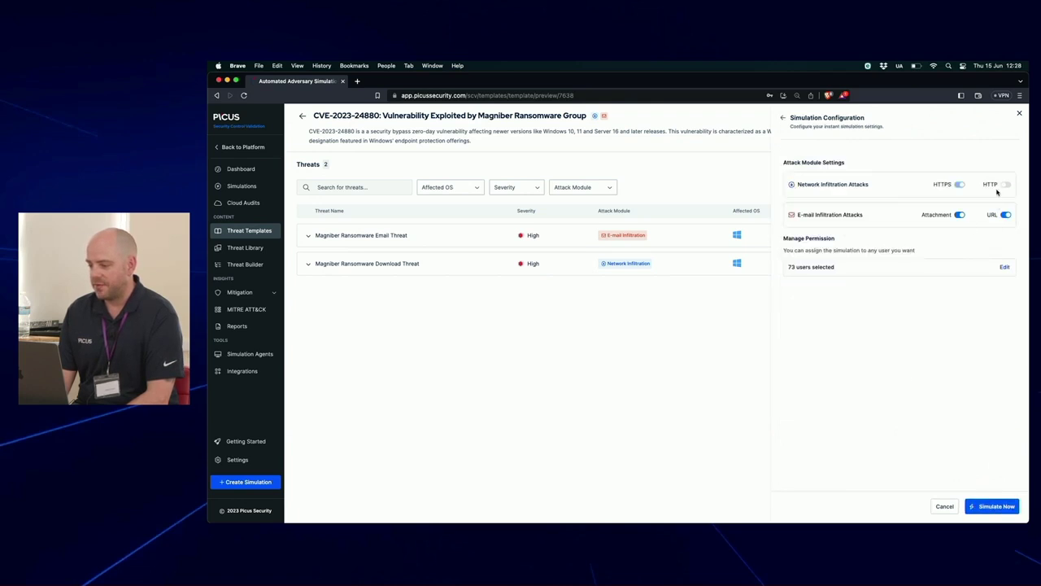
pyautogui.click(982, 506)
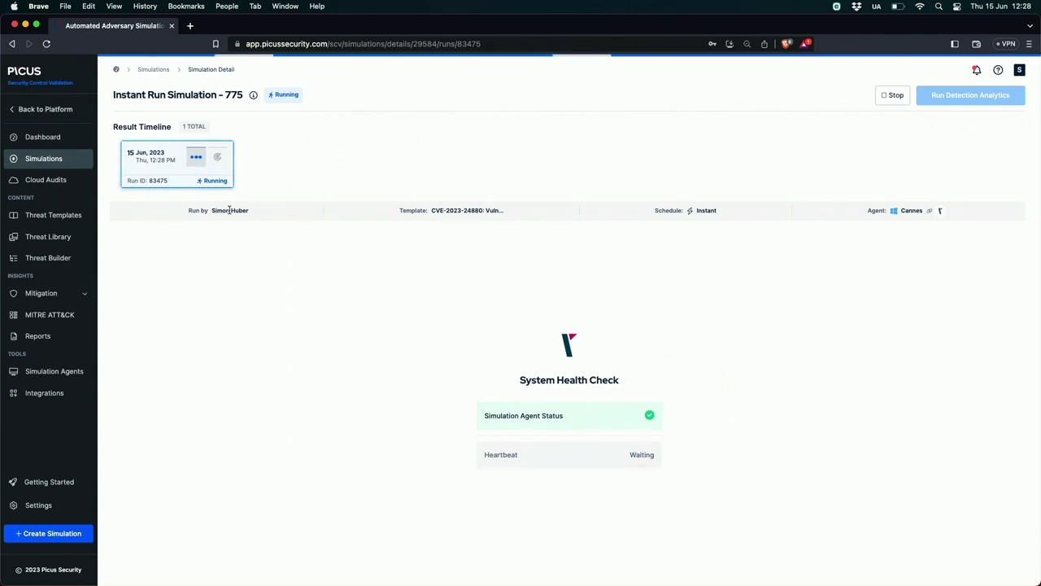
pyautogui.click(68, 236)
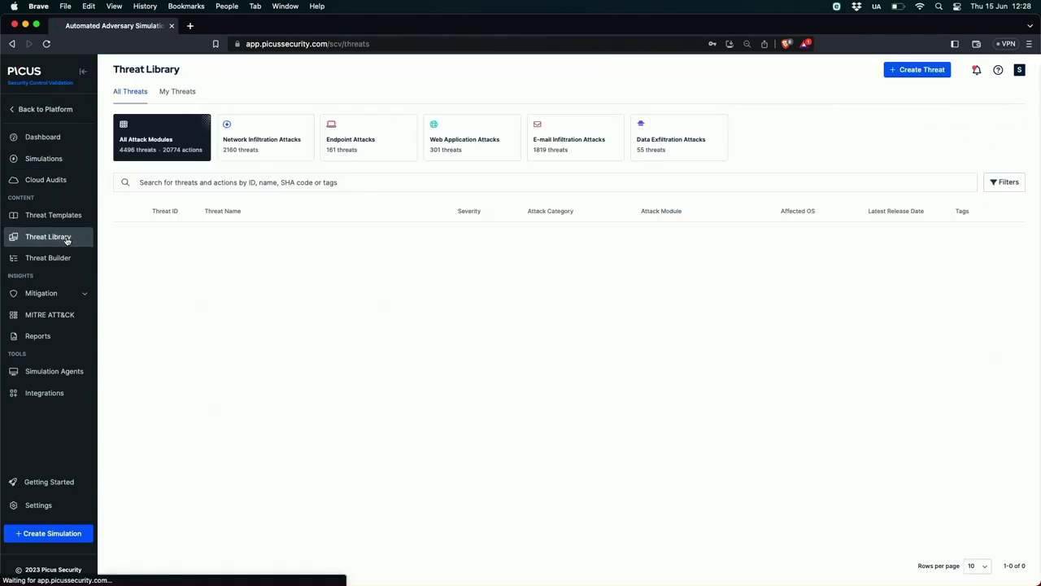
# Expand and collapse the LockBit download threat row to preview its details
pyautogui.click(385, 183)
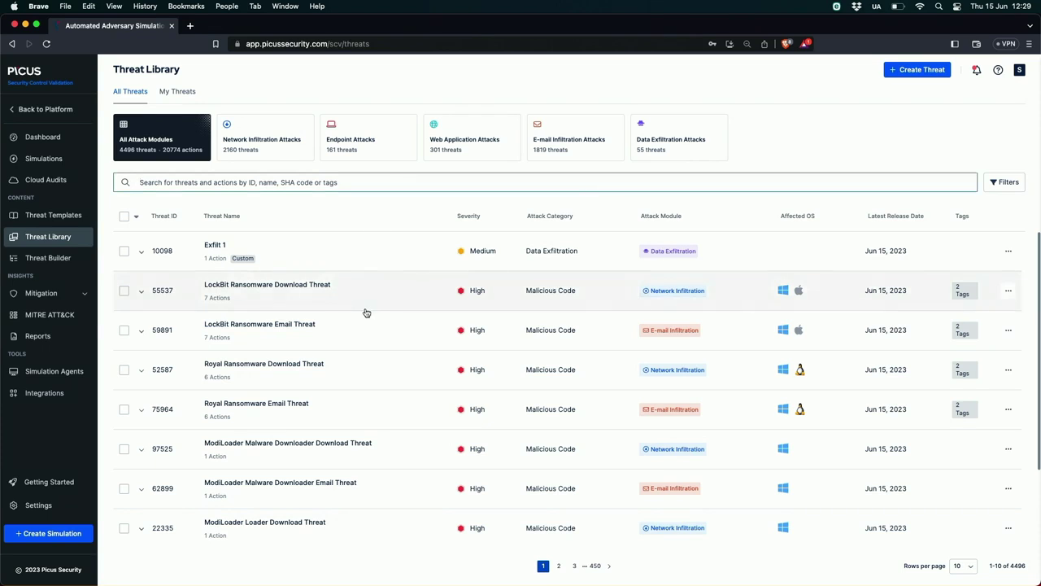
pyautogui.click(319, 303)
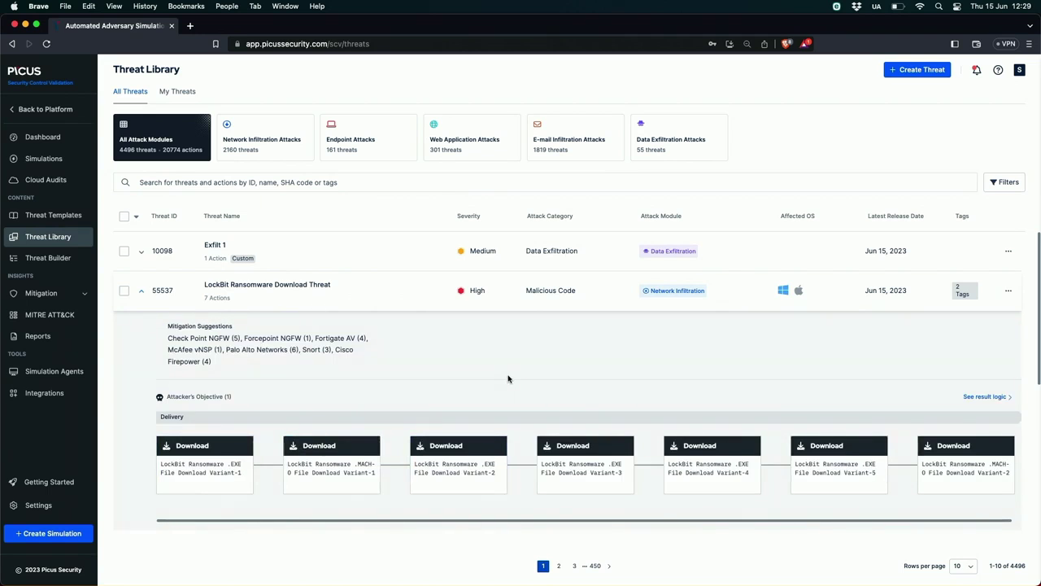
pyautogui.click(365, 299)
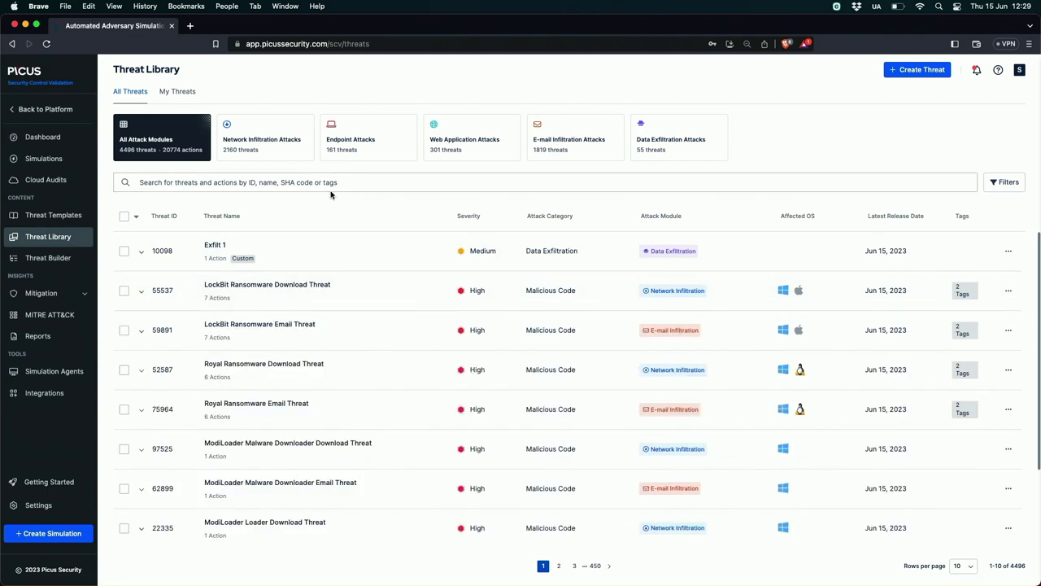
# Search the library for 'blackcat' and select all three BlackCat ransomware threats
pyautogui.click(287, 180)
pyautogui.write('b')
pyautogui.press('BackSpace')
pyautogui.write('blackcat')
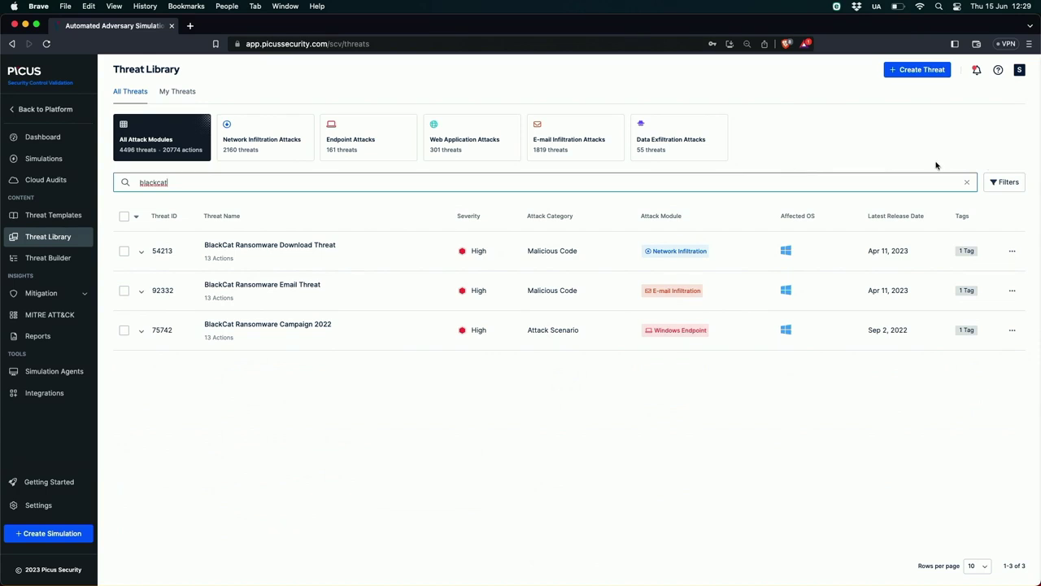
pyautogui.click(741, 160)
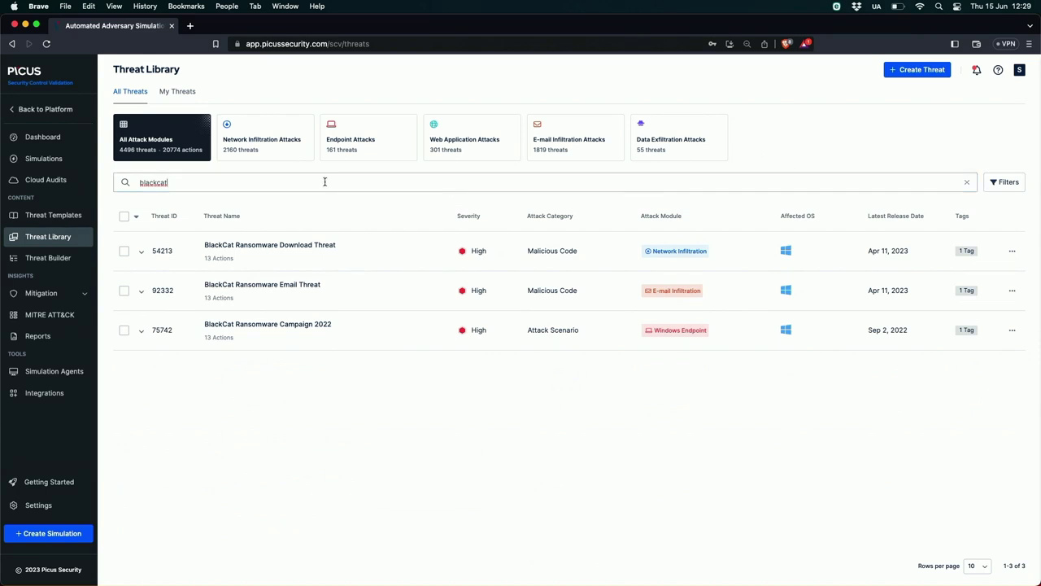
pyautogui.click(123, 217)
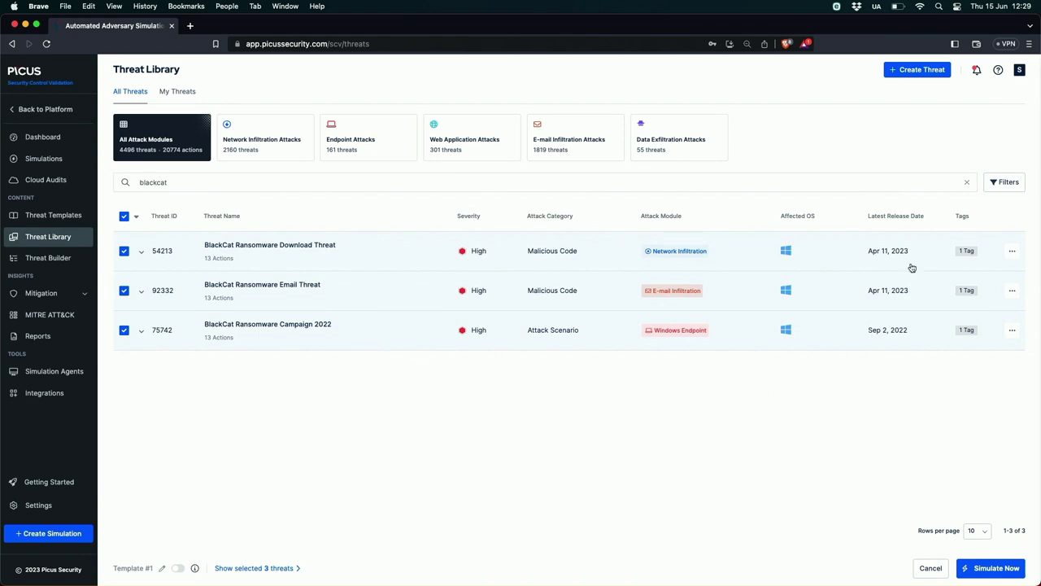
# Clear the blackcat search and filter the threat library to threat actor APT28, listing 7 threats
pyautogui.click(966, 183)
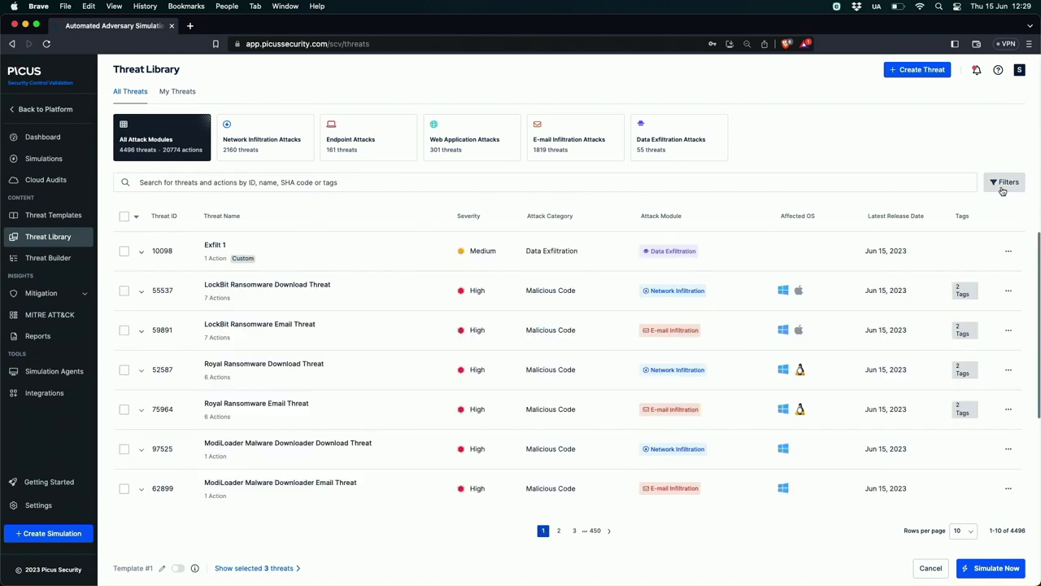
pyautogui.click(1004, 185)
pyautogui.click(291, 211)
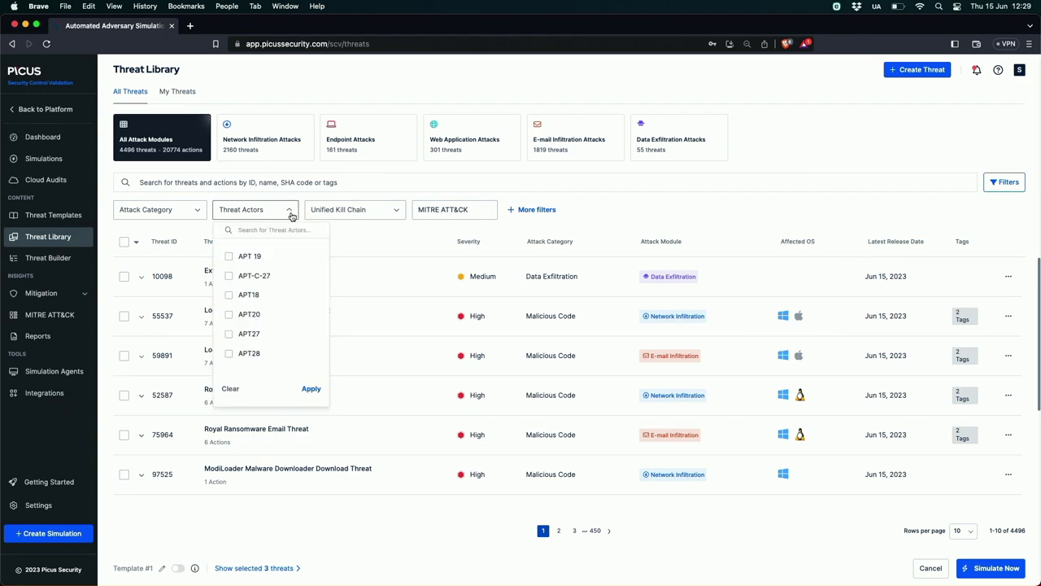
pyautogui.click(262, 358)
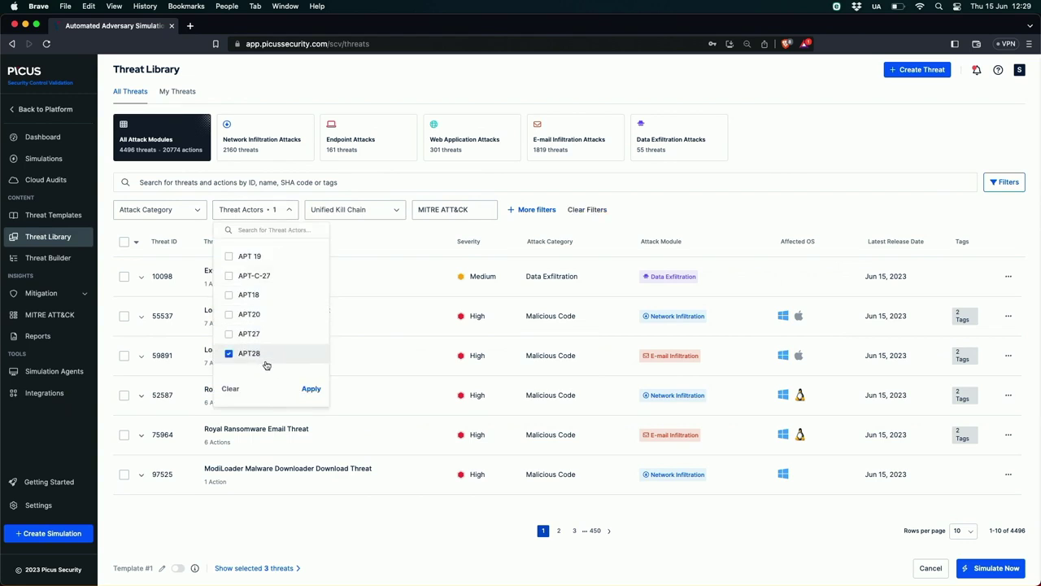
pyautogui.click(311, 389)
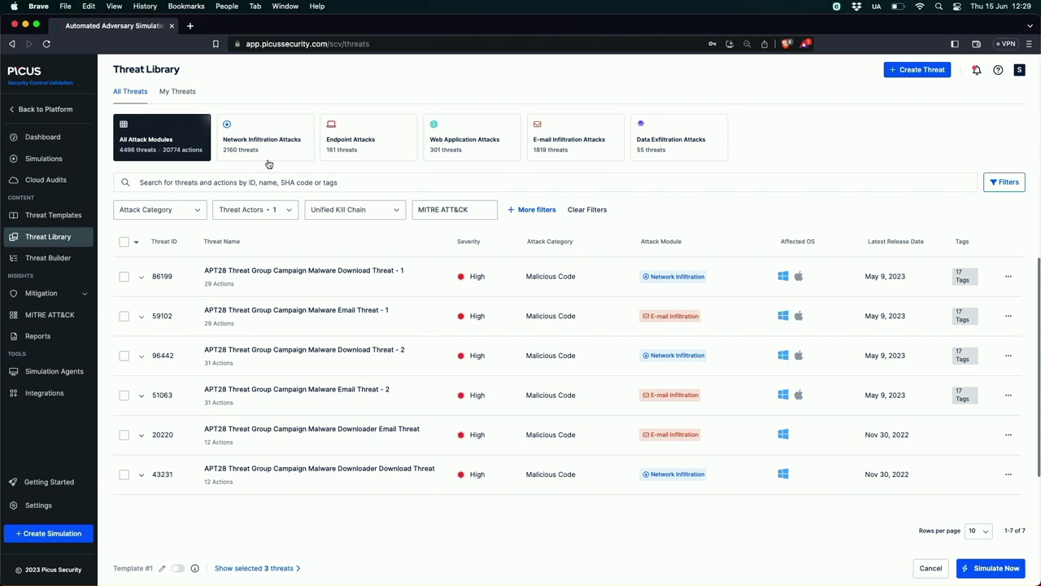
# Start a new Windows Endpoint threat in the Threat Builder and add an Initial Access objective
pyautogui.click(28, 267)
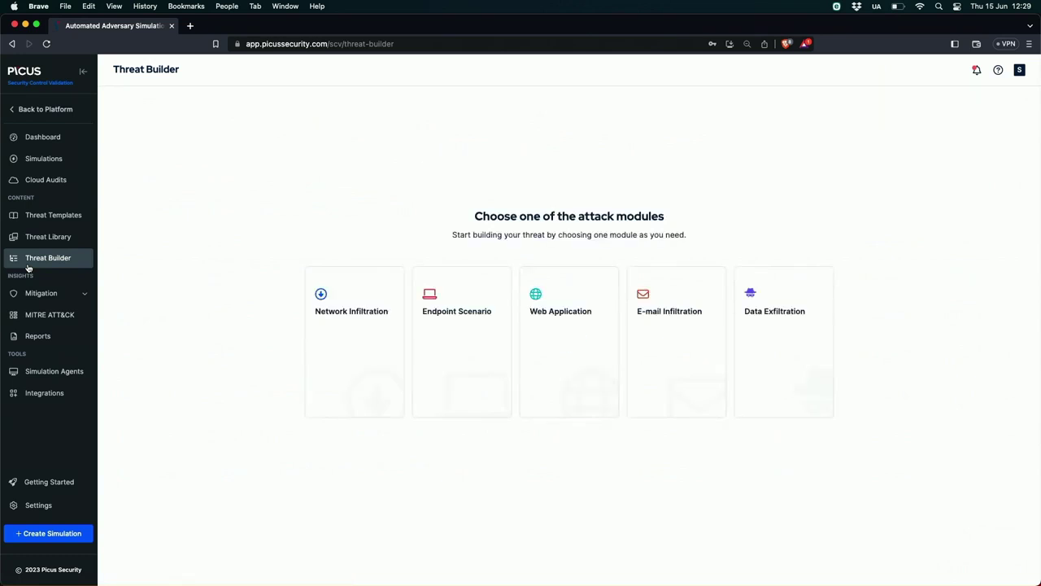
pyautogui.moveTo(446, 324)
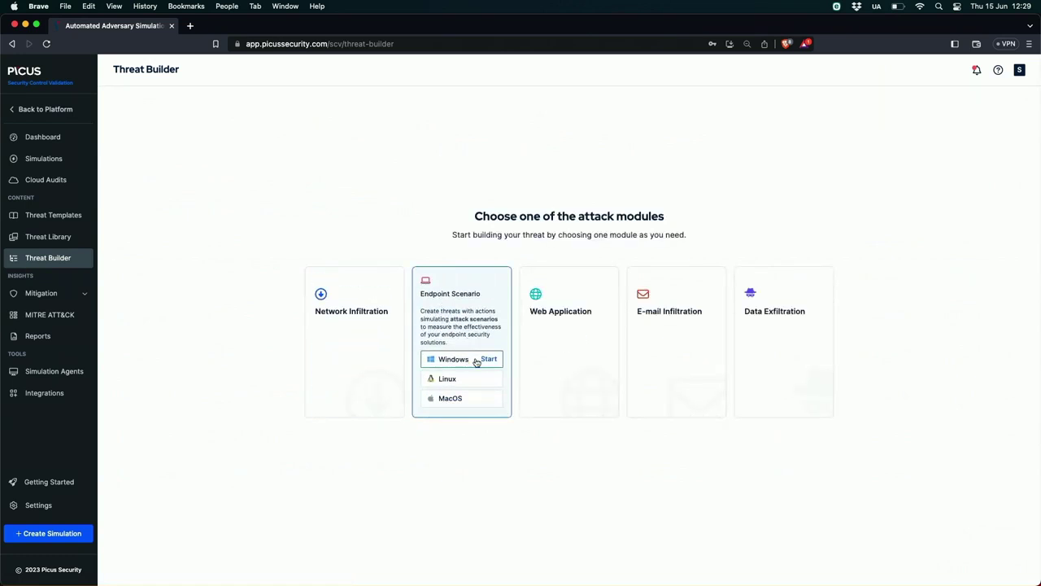
pyautogui.click(477, 363)
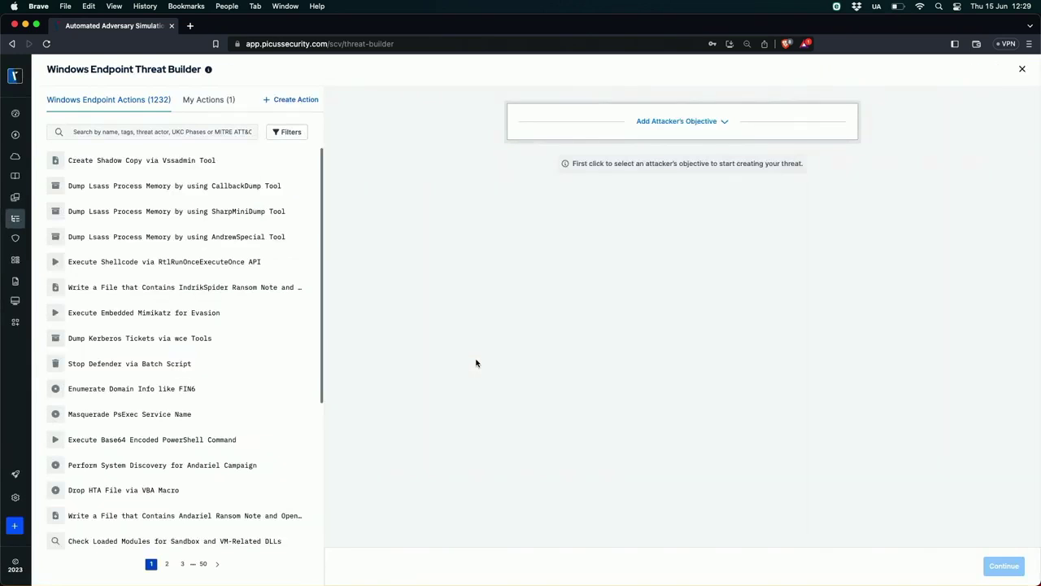
pyautogui.click(697, 128)
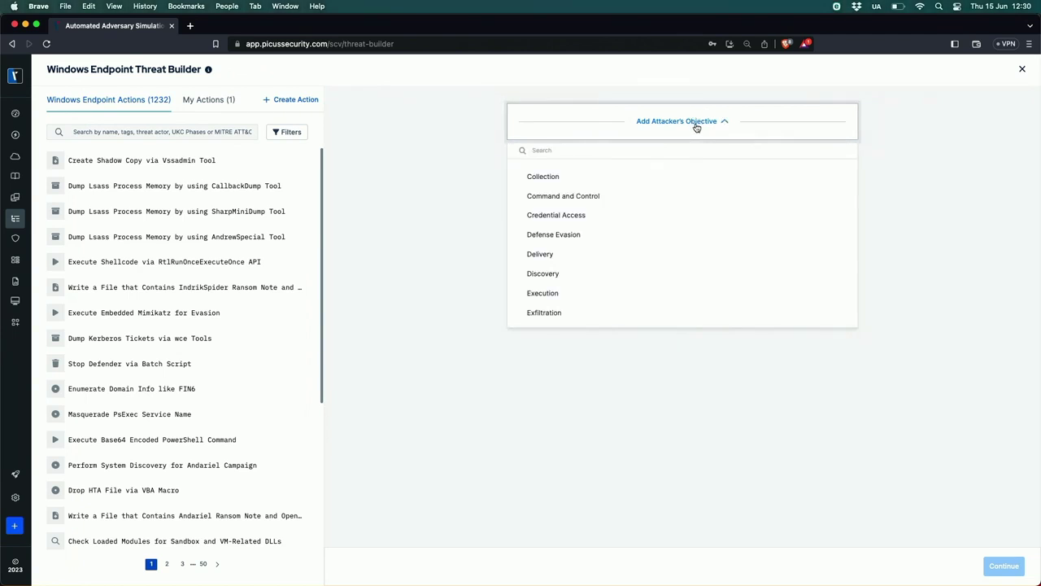
pyautogui.scroll(-3, 617, 261)
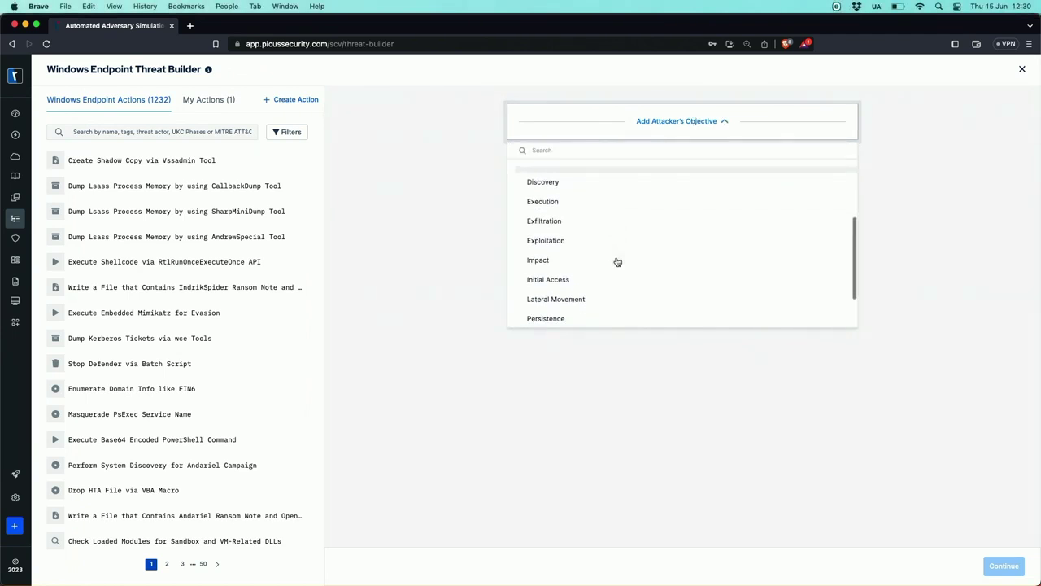
pyautogui.click(570, 281)
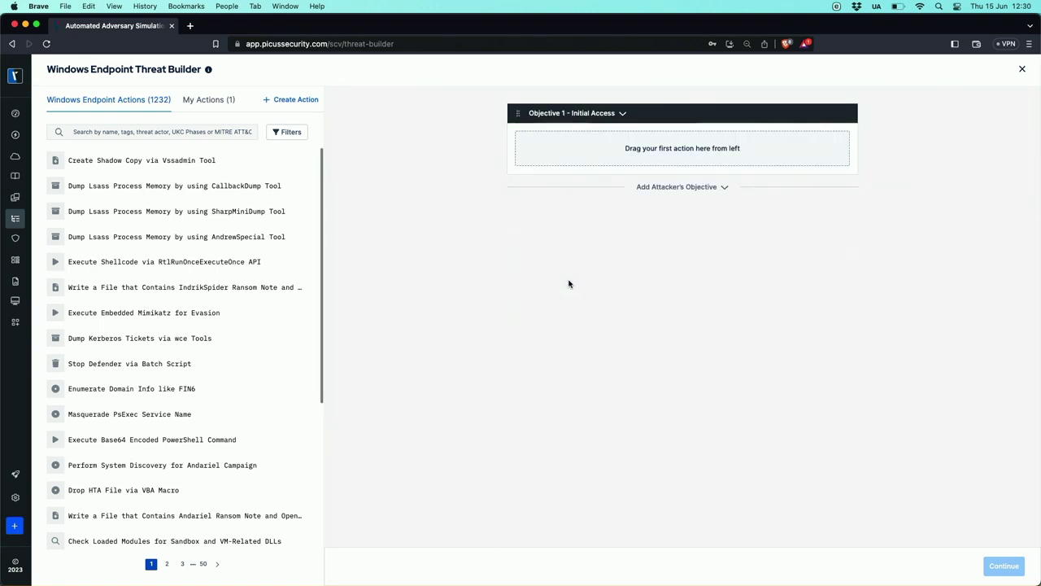
# Filter actions to the Initial Access tactic, place the Excel4 Macro action in Objective 1, then start a custom action
pyautogui.click(283, 132)
pyautogui.click(112, 157)
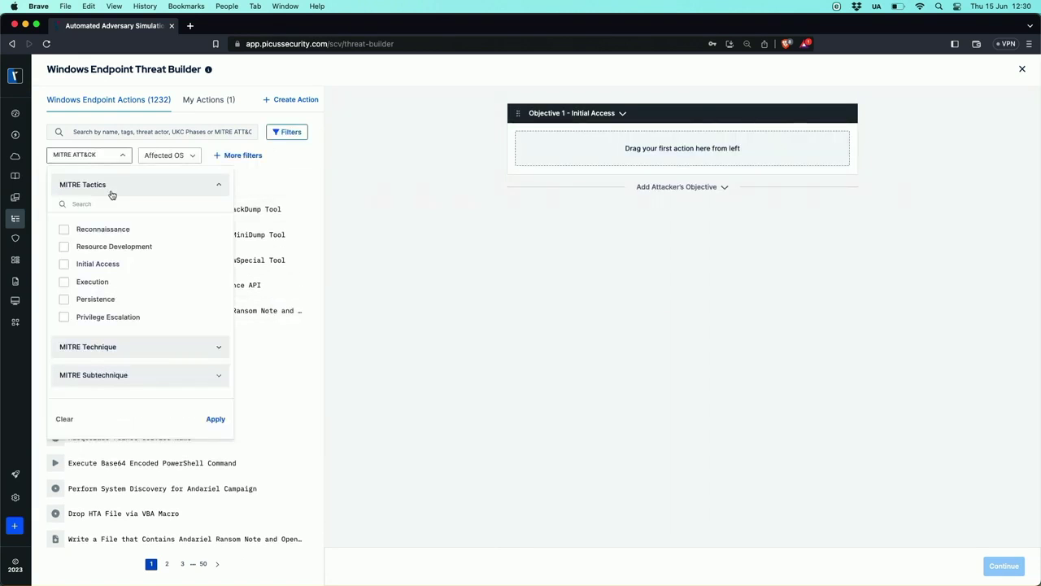
pyautogui.click(107, 265)
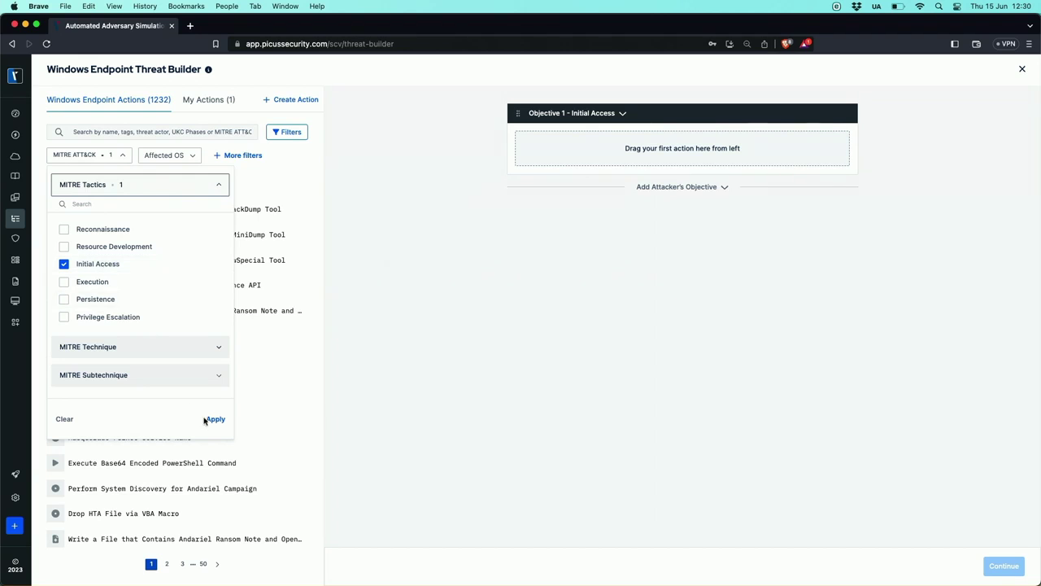
pyautogui.click(210, 420)
pyautogui.moveTo(182, 318); pyautogui.dragTo(552, 149)
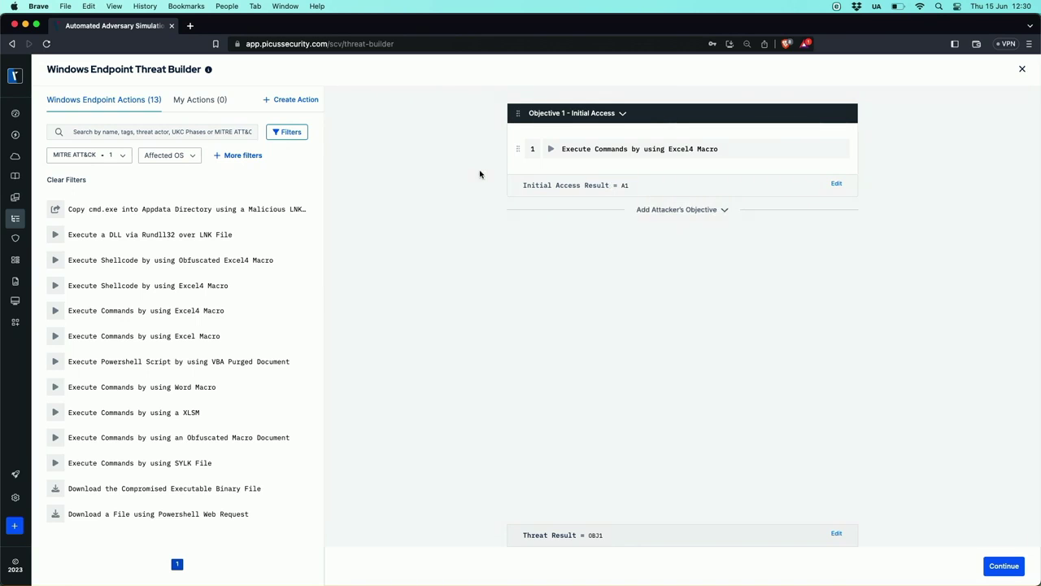
pyautogui.click(309, 100)
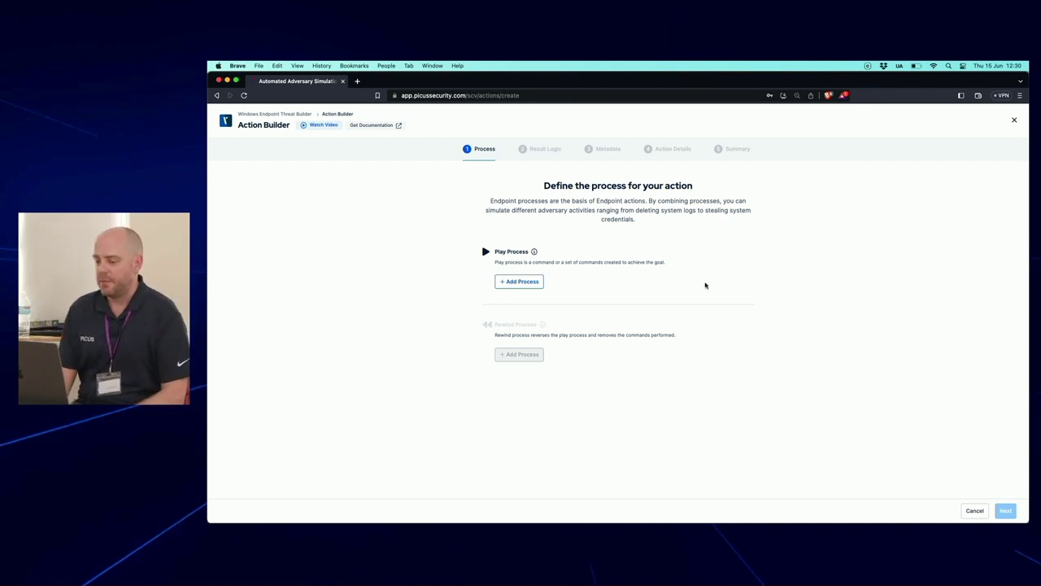
# Discard the custom action and the unsaved threat, then go to the Simulations list
pyautogui.click(1015, 119)
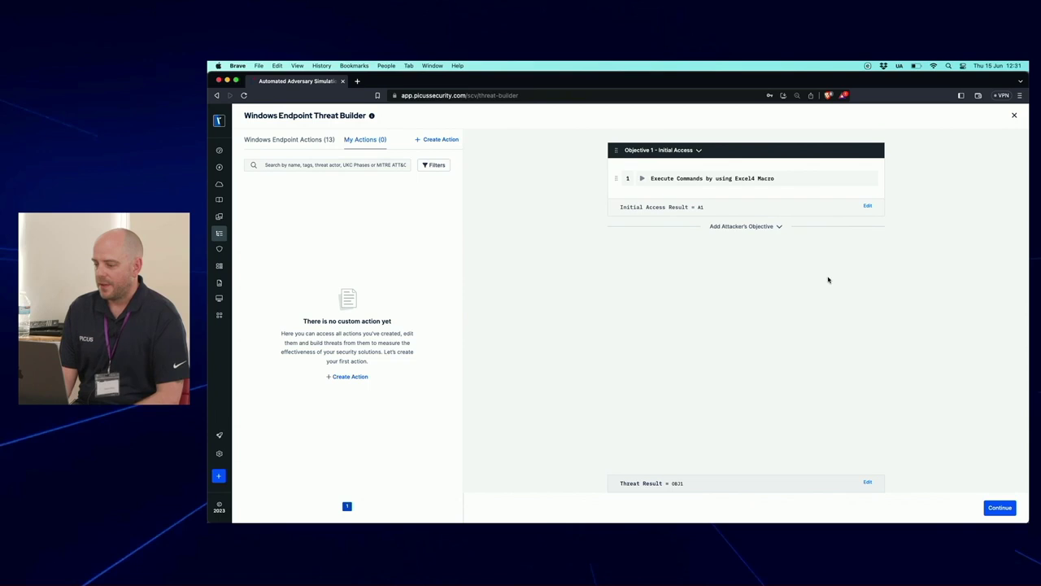
pyautogui.click(1014, 114)
pyautogui.click(704, 343)
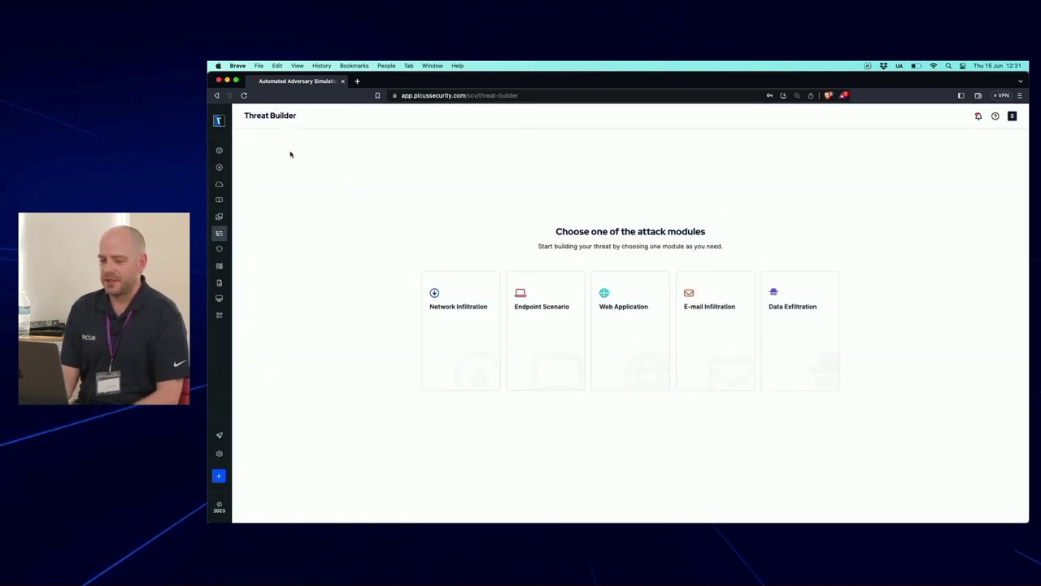
pyautogui.click(219, 121)
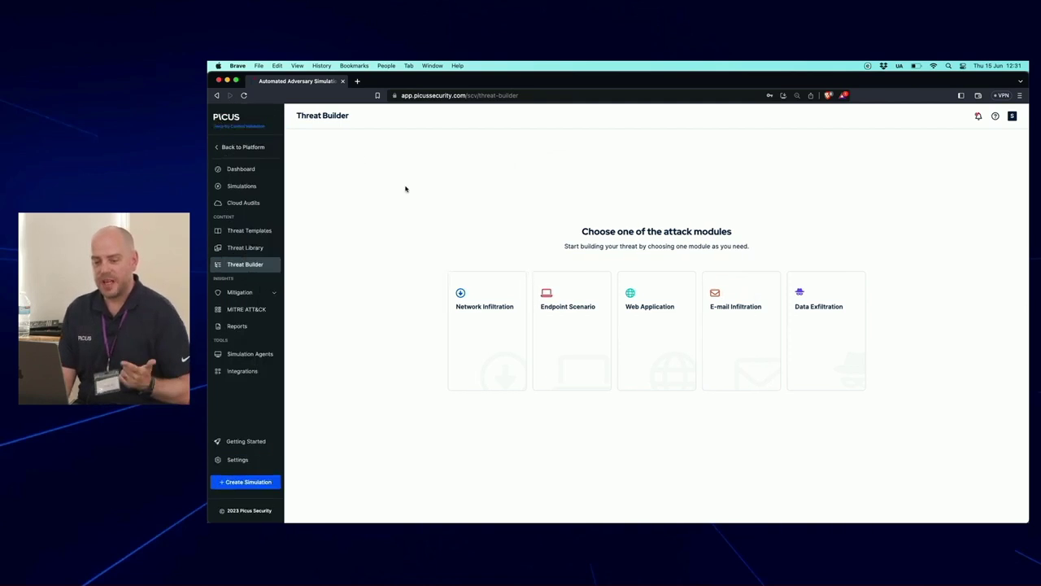
pyautogui.click(247, 189)
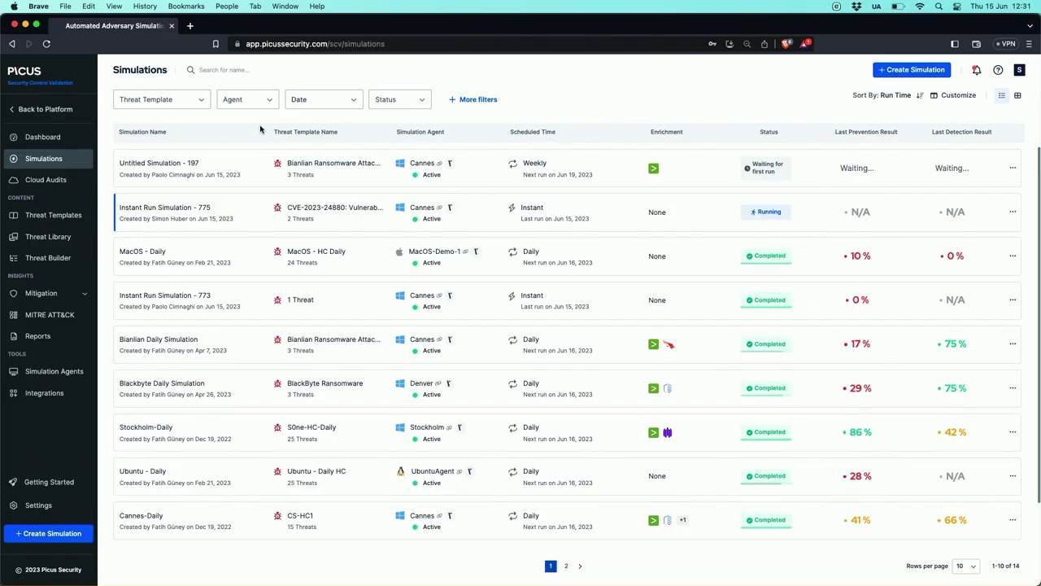
# Open the Blackbyte Daily Simulation results and expand the BlackByte Ransomware Email Threat into its nine variants
pyautogui.click(218, 389)
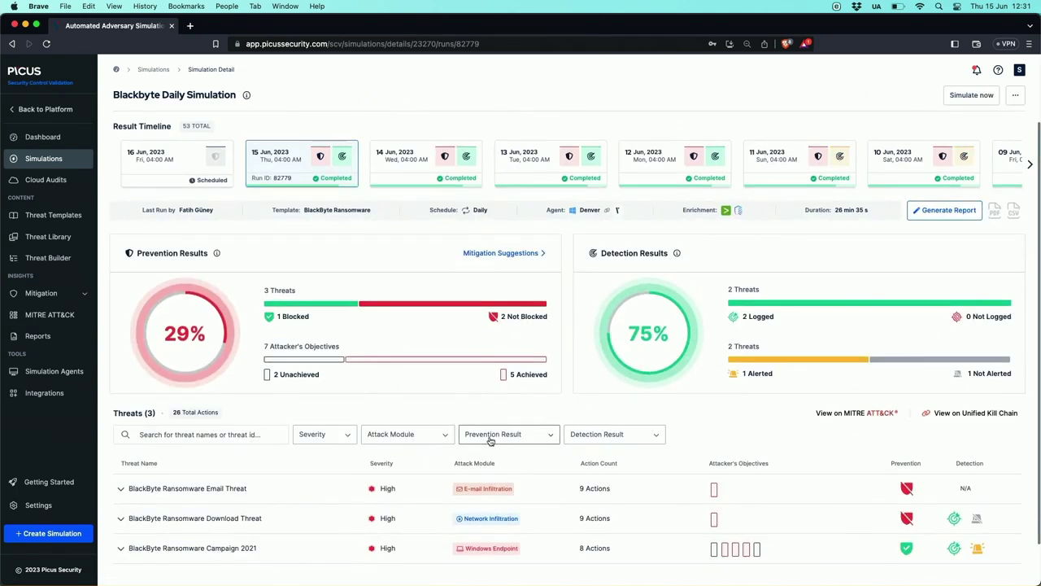
pyautogui.scroll(-1, 490, 440)
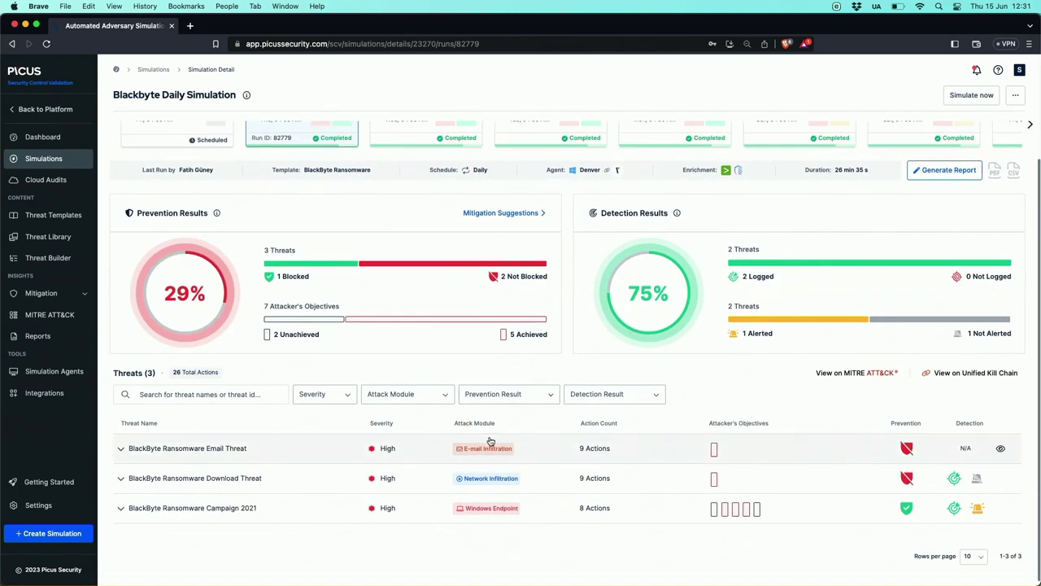
pyautogui.click(323, 453)
pyautogui.scroll(-6, 322, 453)
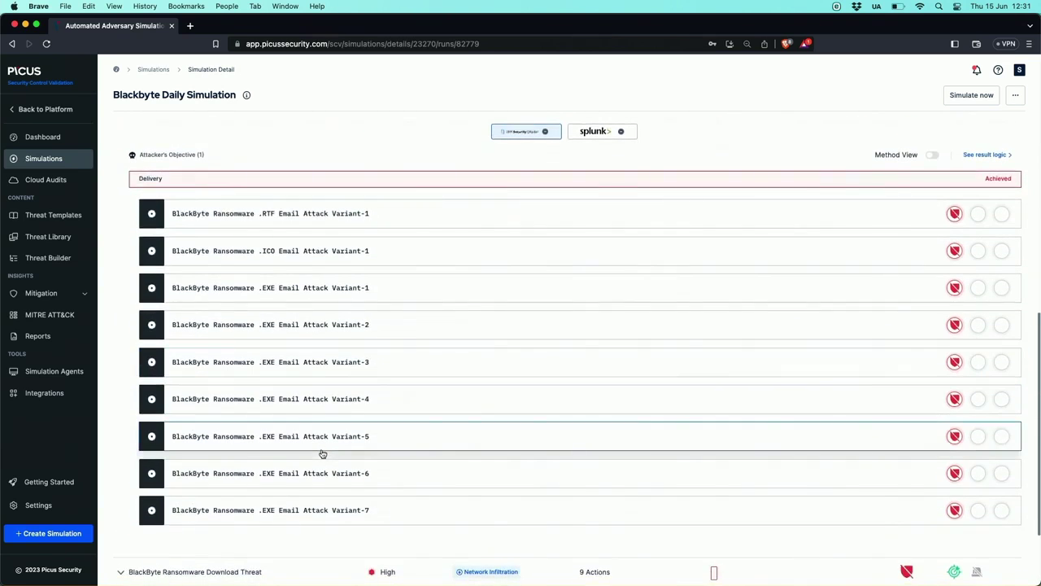
# Turn on Method View and inspect the .RTF Email Attack Variant-1 details, including its SHA256 hash
pyautogui.click(932, 155)
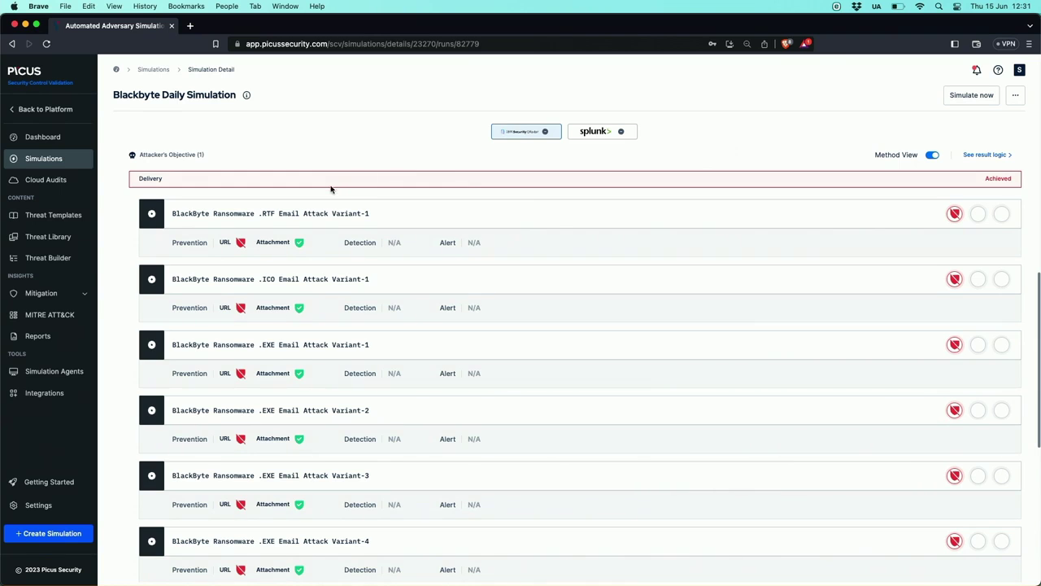
pyautogui.click(289, 216)
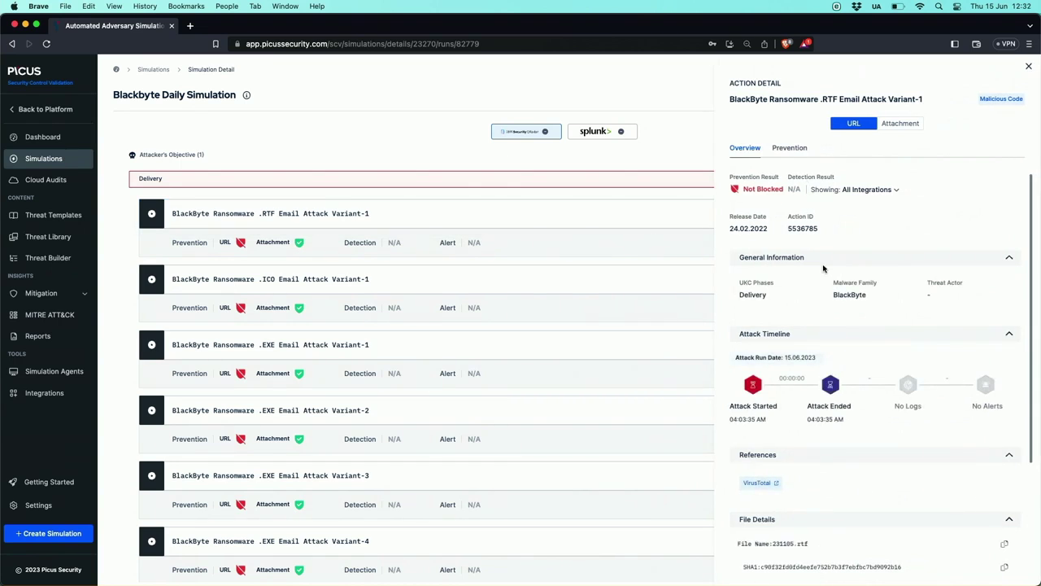
pyautogui.scroll(-4, 827, 359)
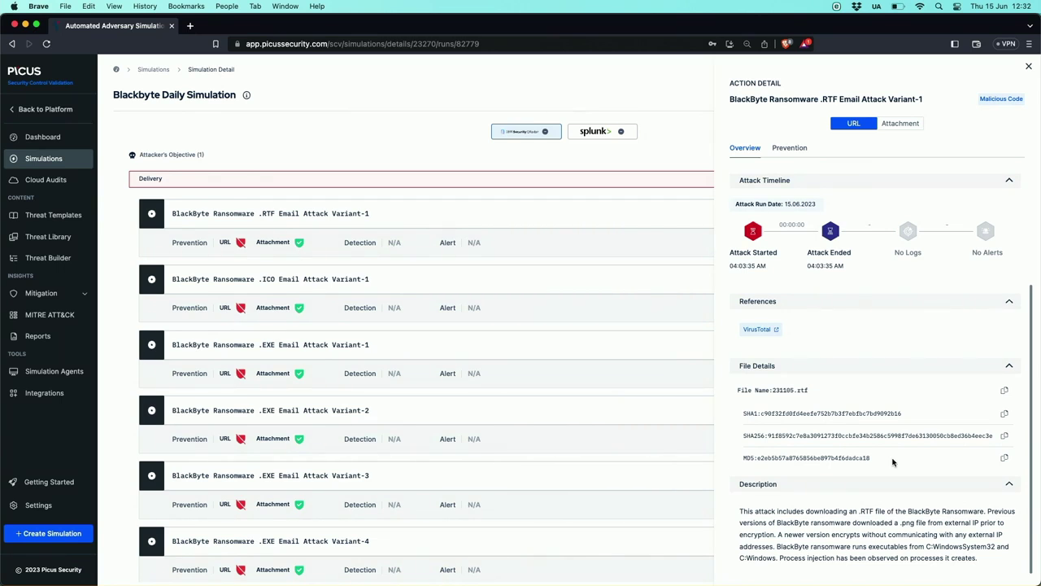
pyautogui.moveTo(762, 450); pyautogui.dragTo(744, 428)
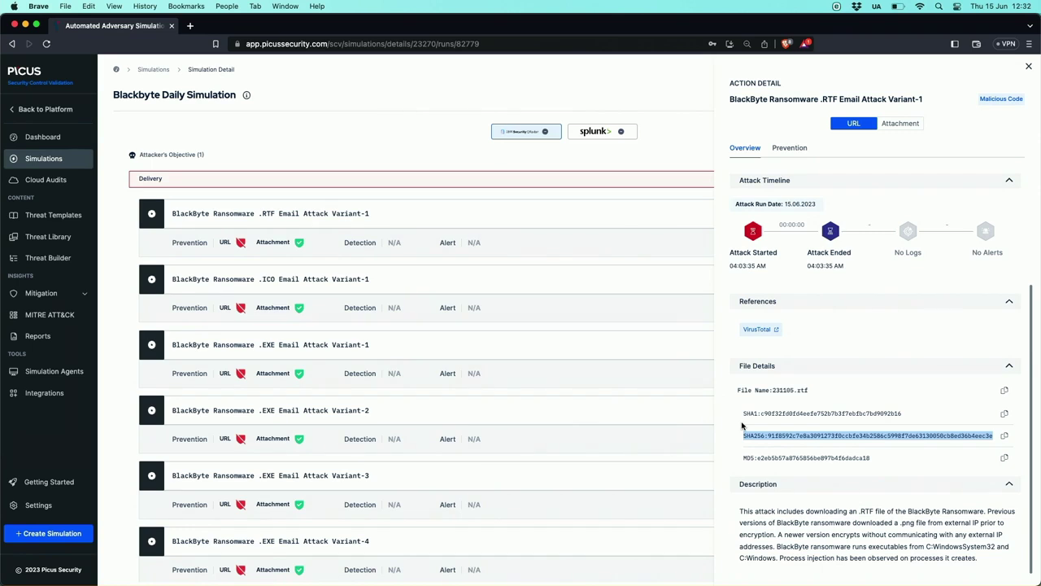
pyautogui.scroll(4, 832, 302)
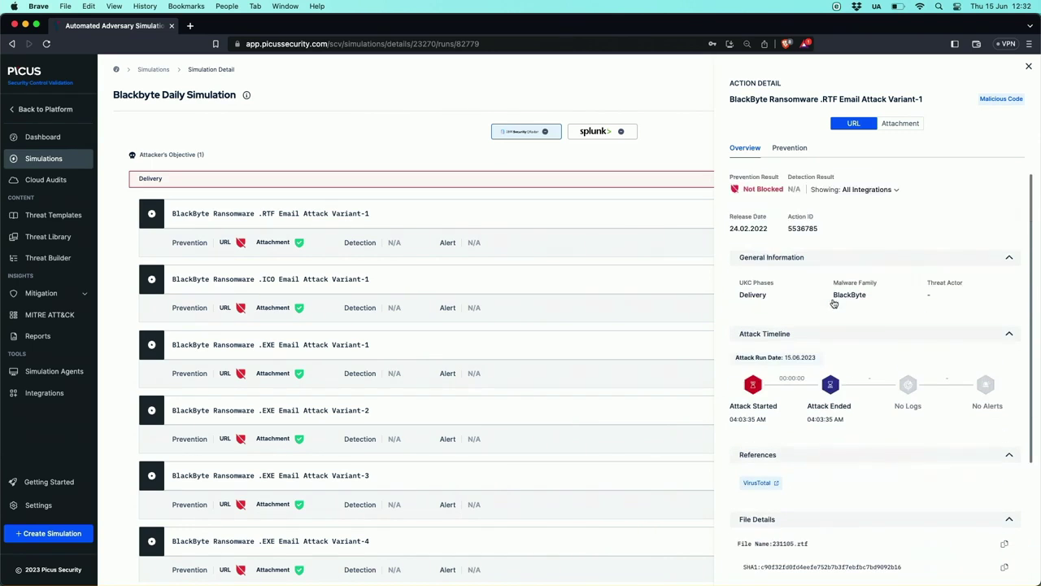
# Review the Malicious URL Protection prevention suggestion, then close the details and return to the overview
pyautogui.click(792, 148)
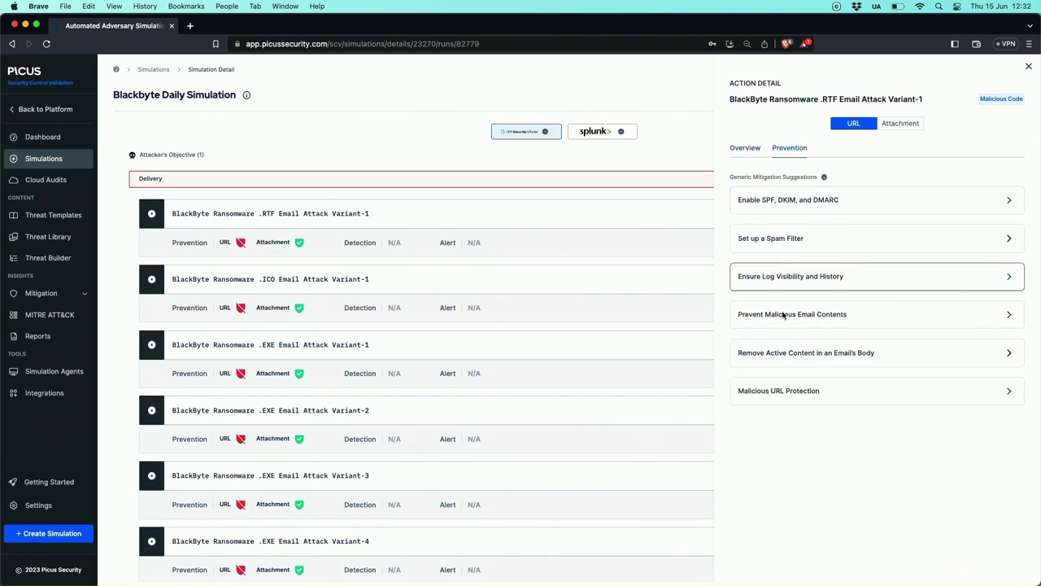
pyautogui.click(791, 392)
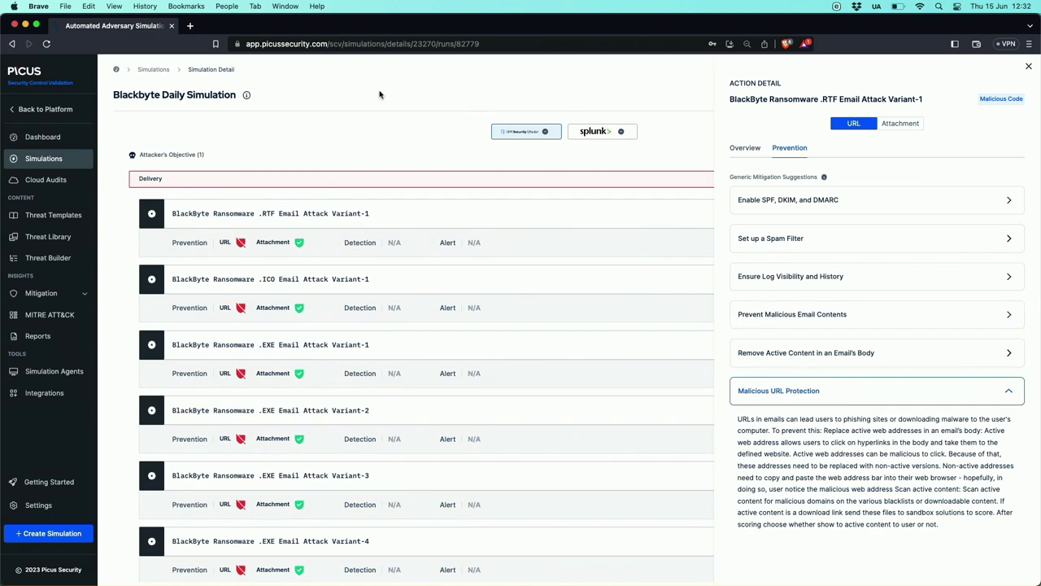
pyautogui.click(330, 133)
pyautogui.scroll(10, 331, 132)
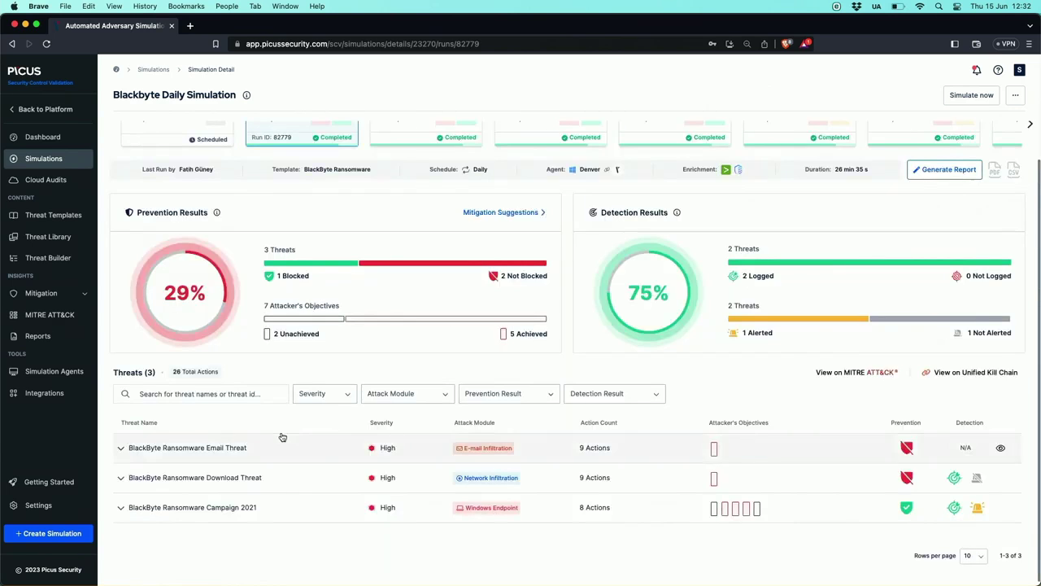
# Expand the Download Threat, open .RTF File Download Variant-1 details, and check its IBM QRadar logs
pyautogui.click(282, 481)
pyautogui.scroll(-5, 282, 481)
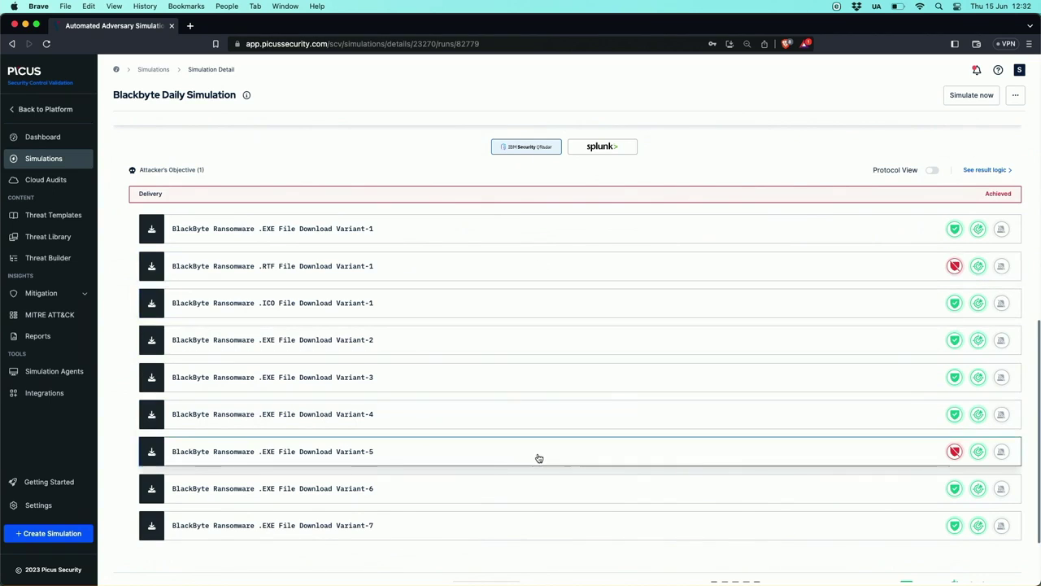
pyautogui.click(682, 261)
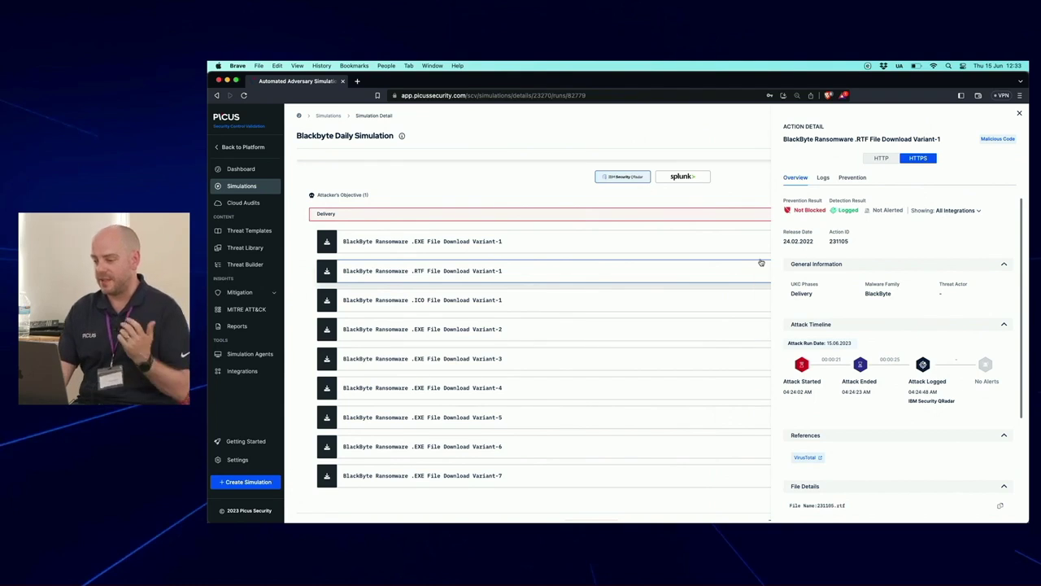
pyautogui.scroll(-4, 889, 241)
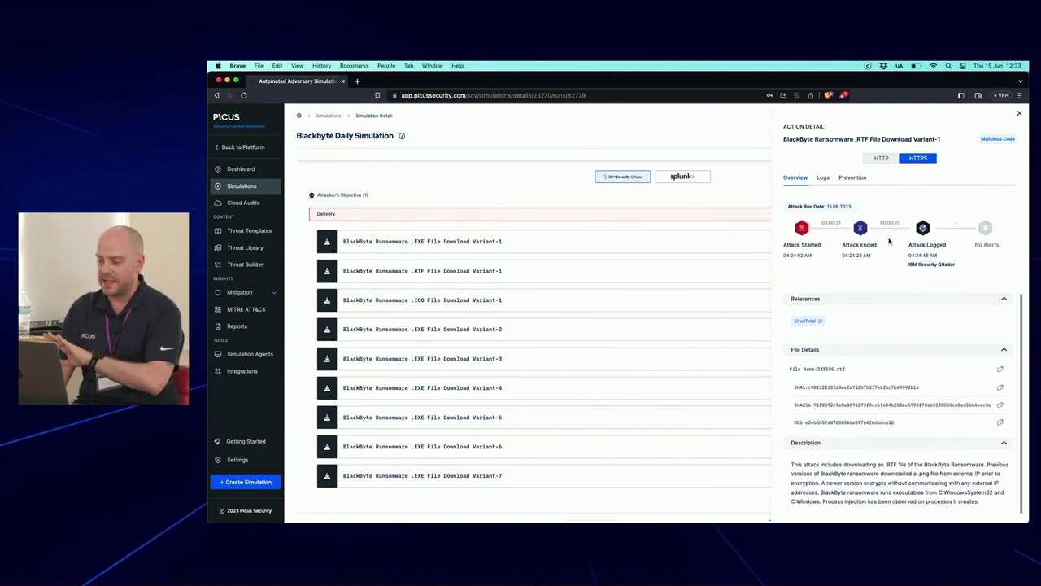
pyautogui.scroll(4, 889, 241)
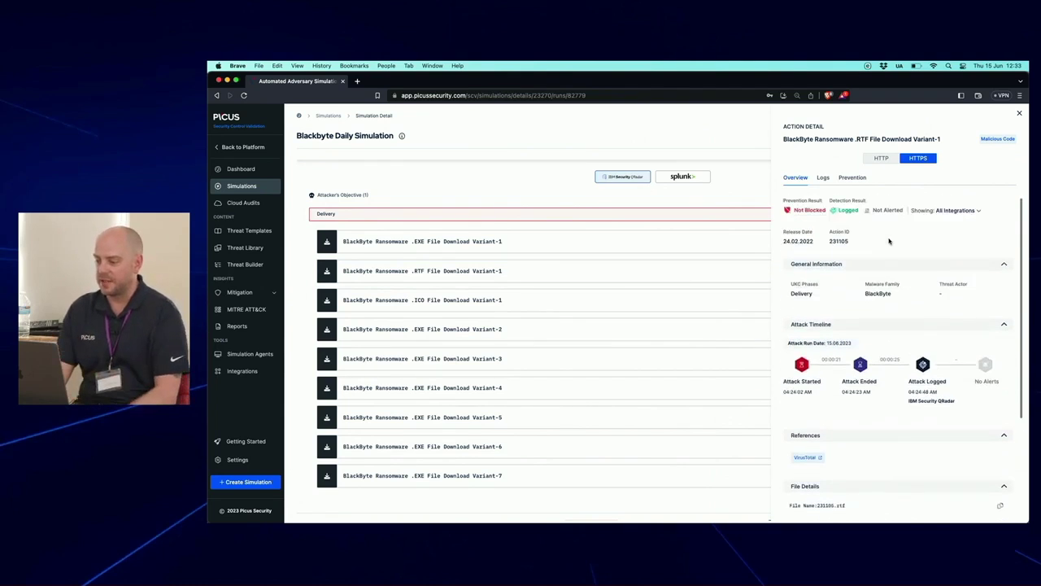
pyautogui.click(823, 179)
pyautogui.click(862, 261)
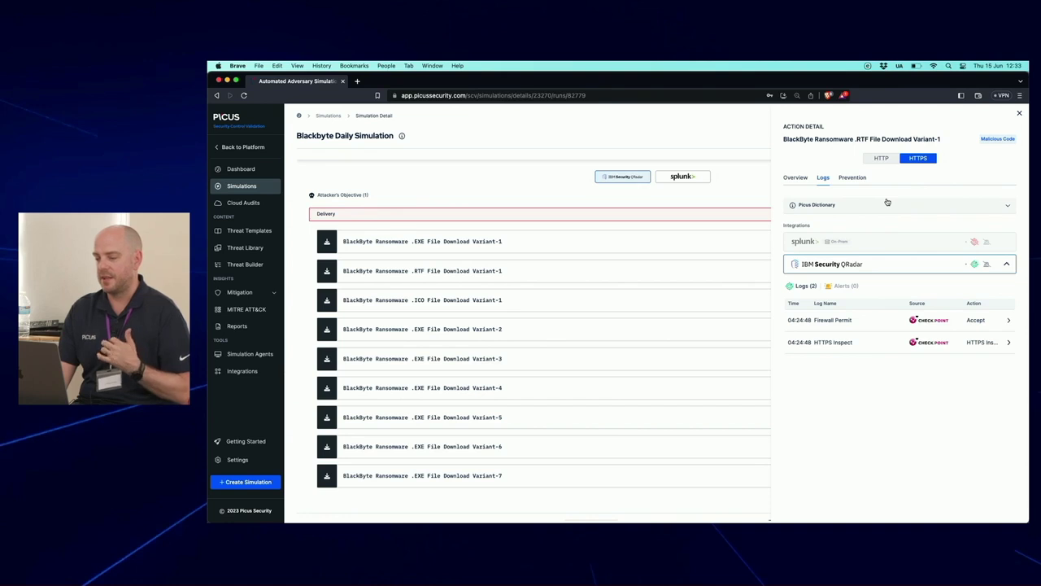
# Review, then collapse, Check Point's High-severity prevention signature among the vendor mitigation suggestions
pyautogui.click(856, 182)
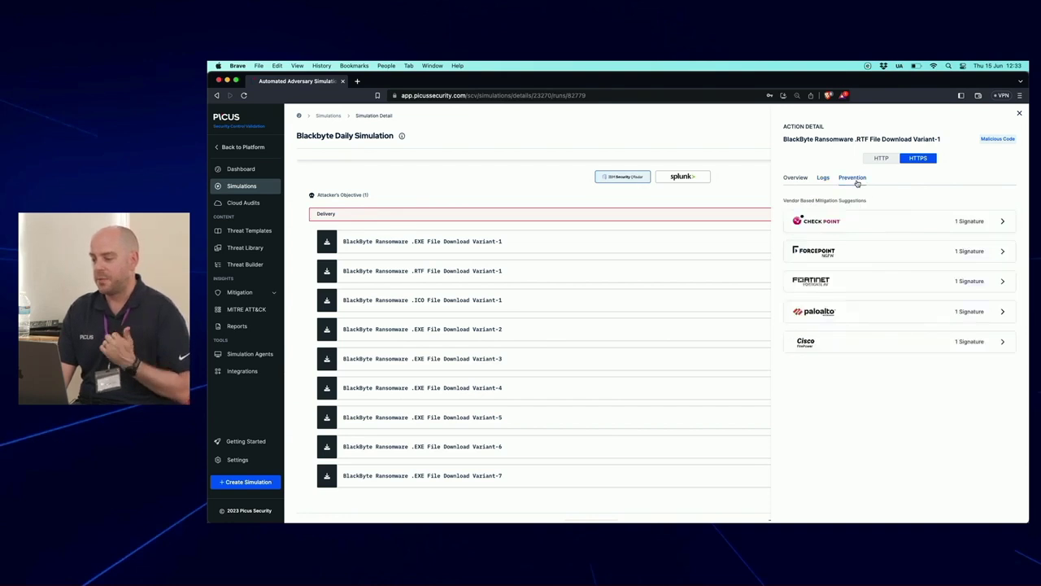
pyautogui.click(894, 227)
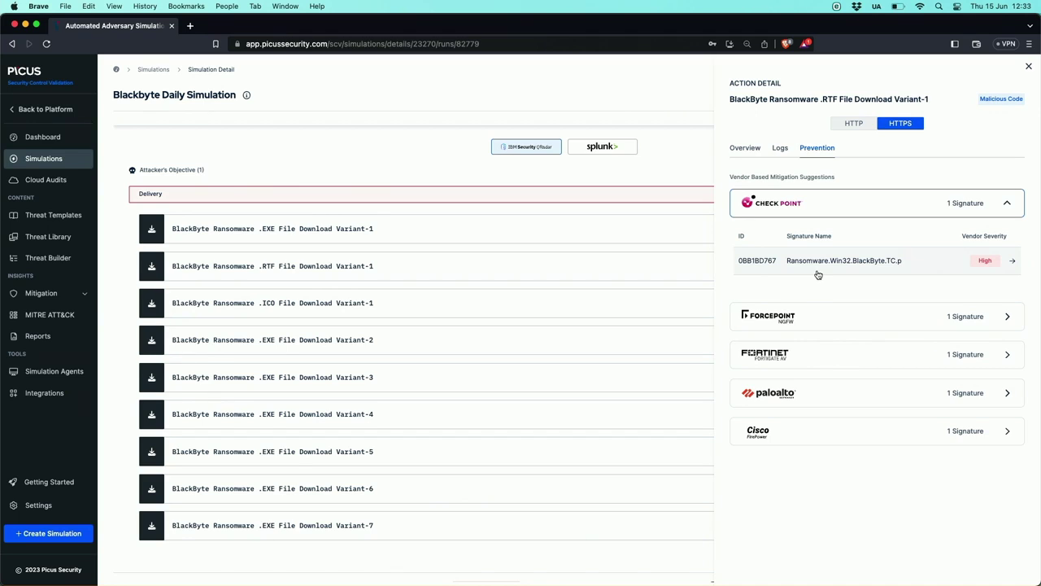
pyautogui.click(854, 203)
# Expand BlackByte Ransomware Campaign 2021 and open the Gather System Language via Powershell action
pyautogui.scroll(3, 546, 240)
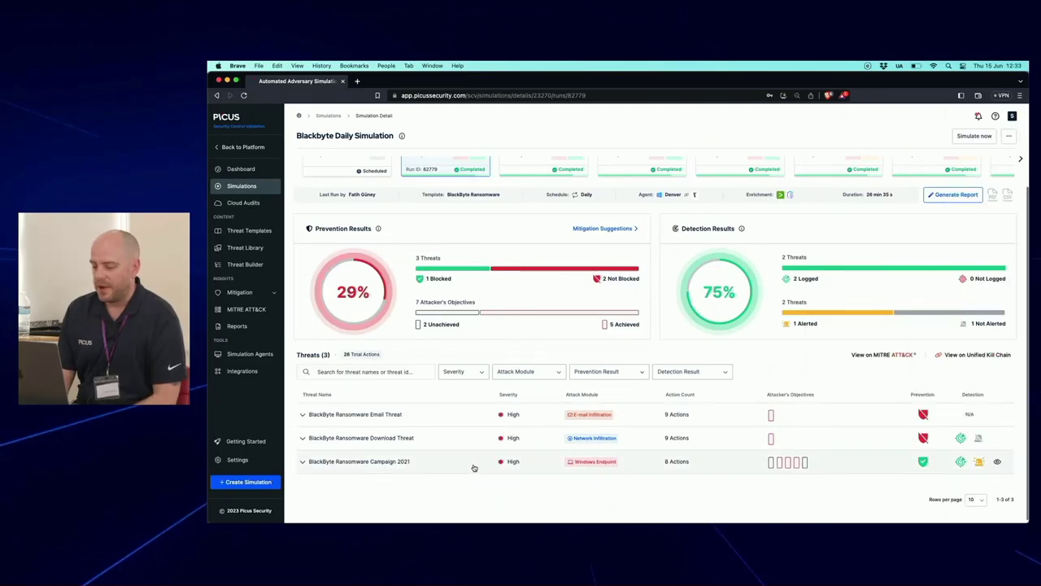
pyautogui.click(474, 468)
pyautogui.scroll(-8, 473, 468)
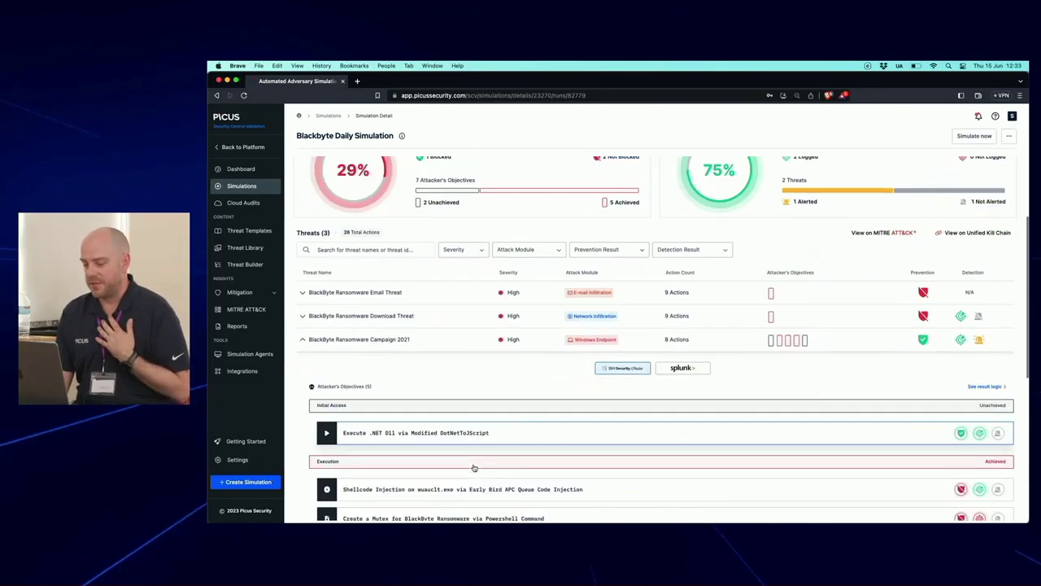
pyautogui.scroll(-2, 473, 467)
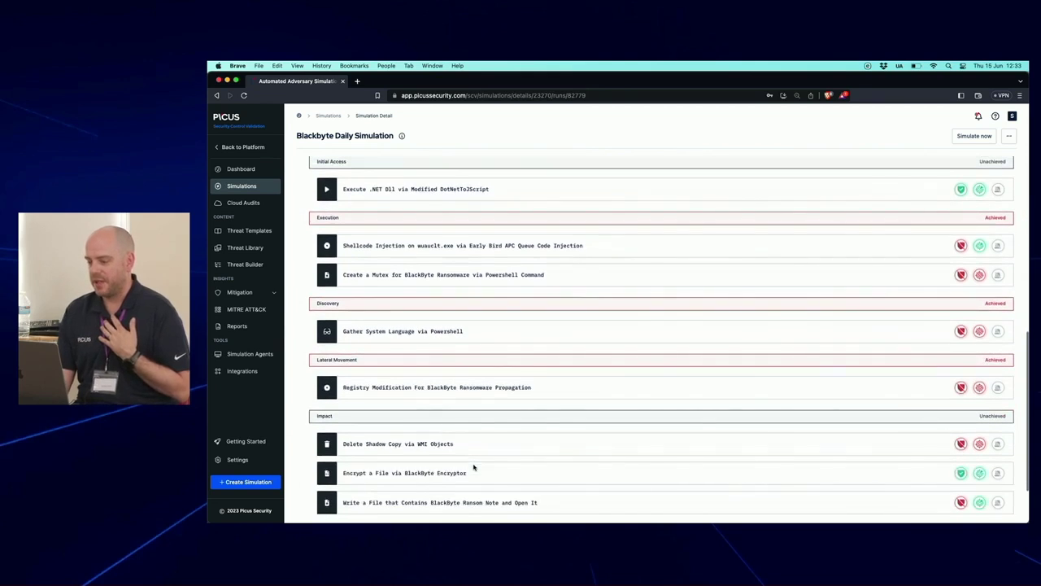
pyautogui.click(599, 336)
pyautogui.scroll(2, 600, 337)
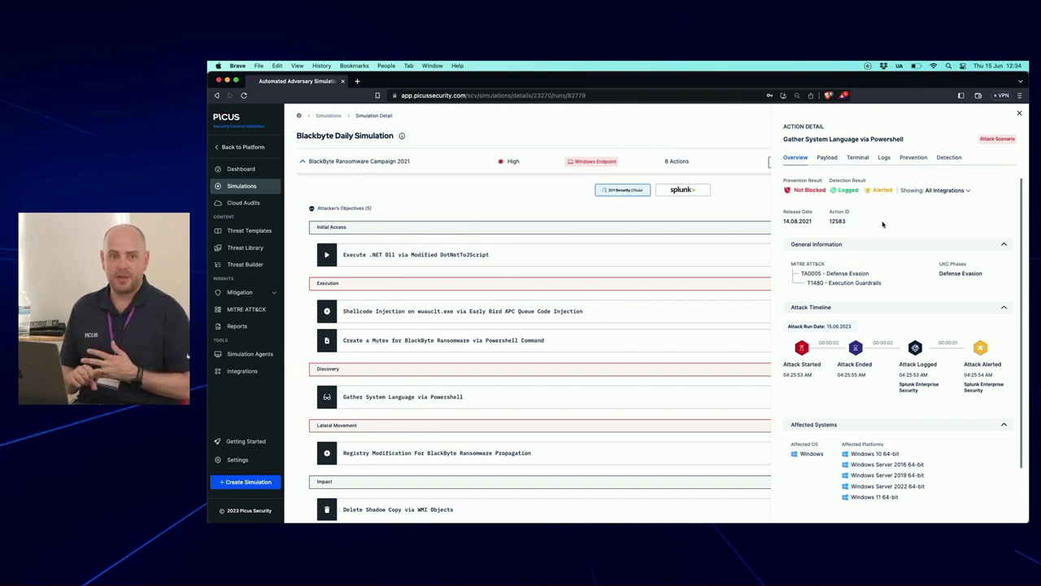
# Check the action's Payload, Terminal and Logs tabs, then show its detection rule
pyautogui.click(828, 159)
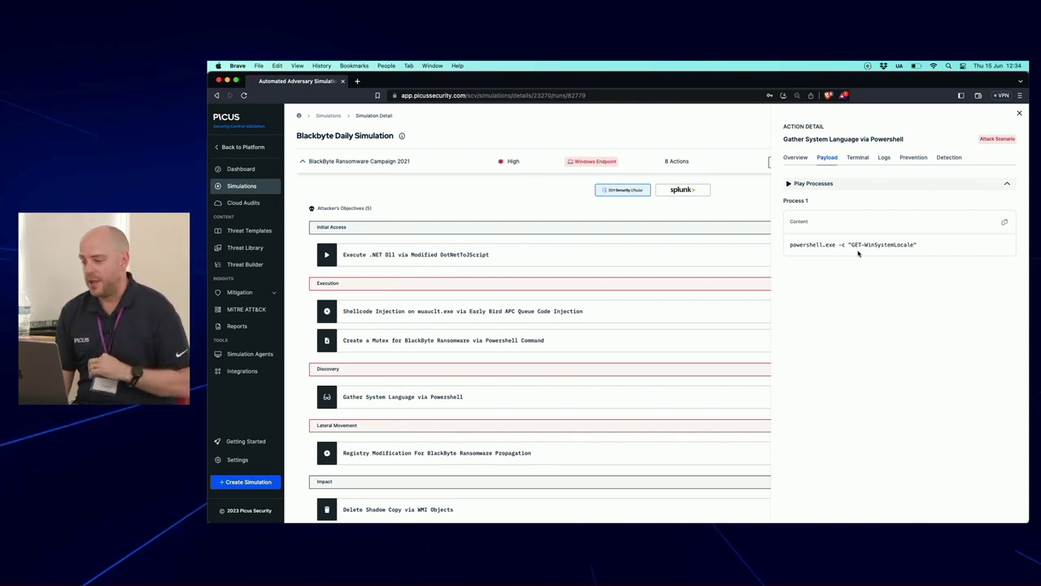
pyautogui.click(860, 159)
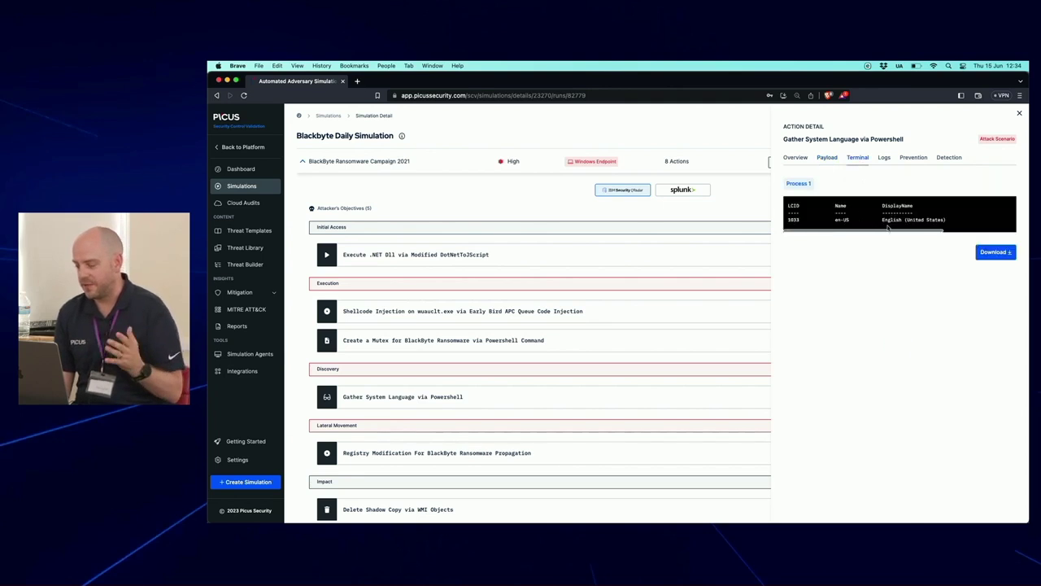
pyautogui.click(885, 159)
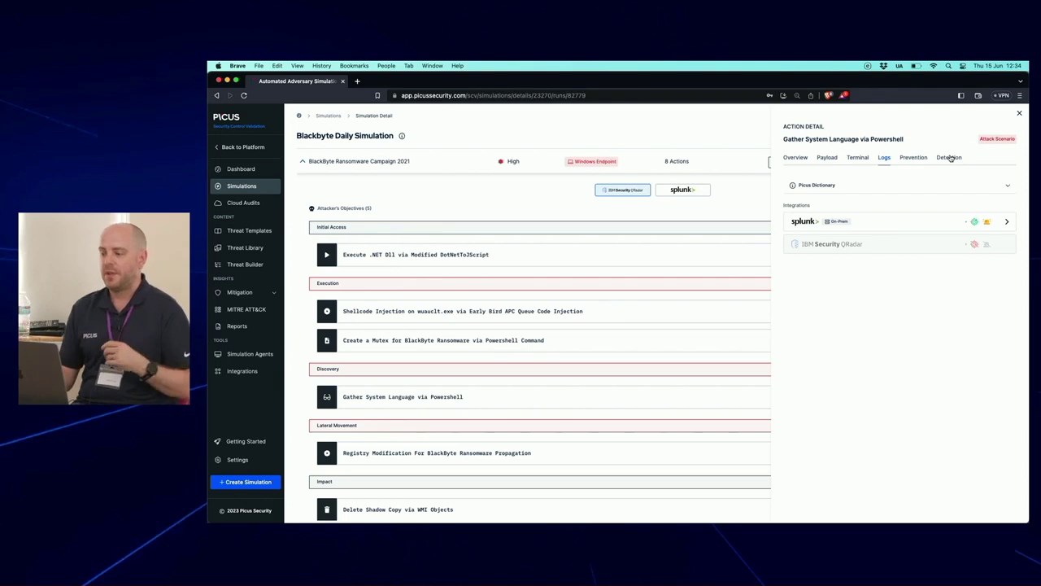
pyautogui.click(950, 158)
# Switch the detection rule's content source to Splunk, then back to Sigma
pyautogui.scroll(-2, 928, 311)
pyautogui.scroll(-2, 929, 310)
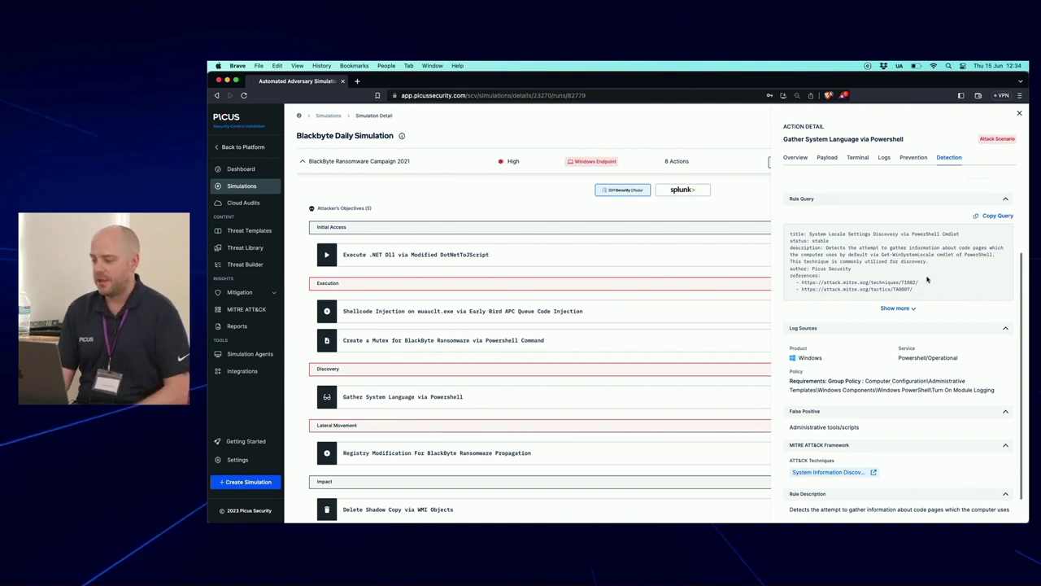
pyautogui.scroll(4, 901, 271)
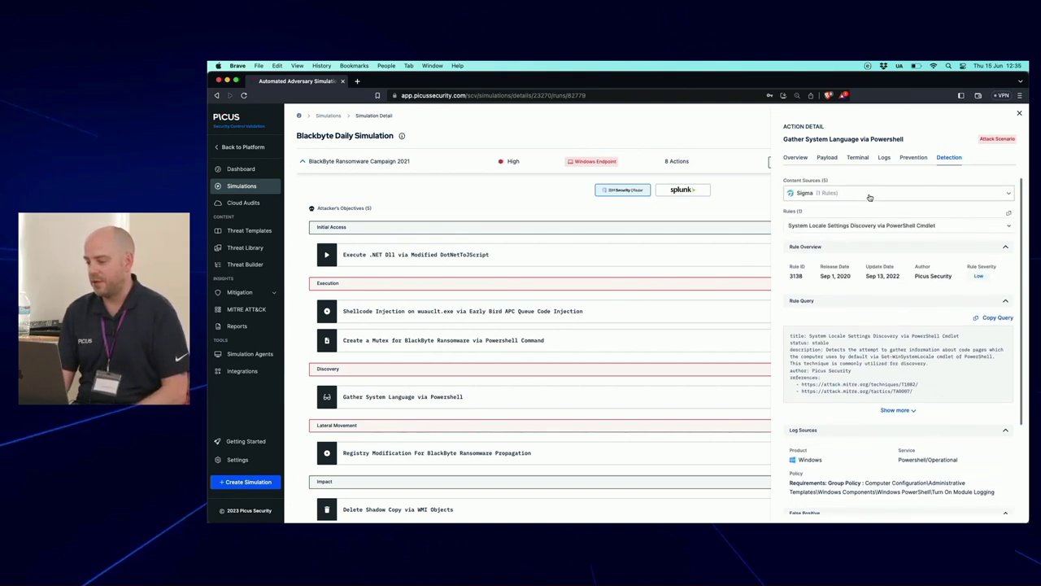
pyautogui.click(895, 193)
pyautogui.click(860, 260)
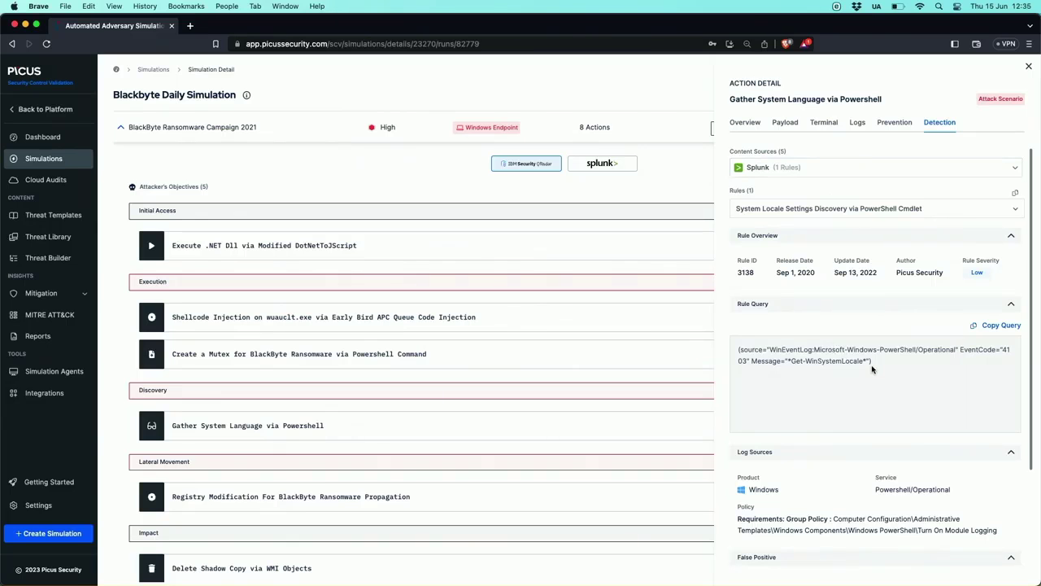
pyautogui.click(851, 171)
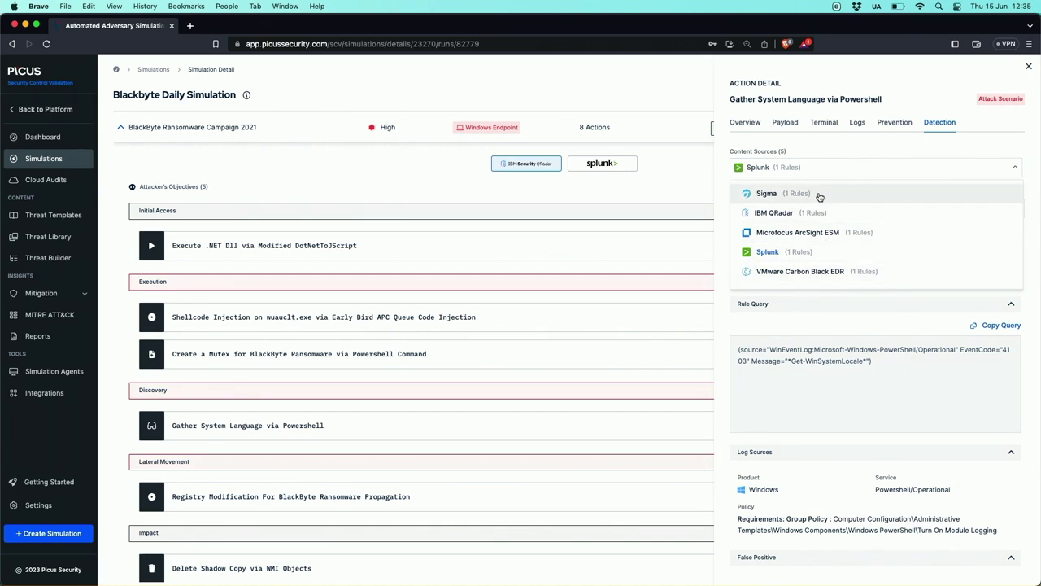
pyautogui.click(820, 198)
# Expand the full Sigma rule query, read through it, and close the action details
pyautogui.scroll(-1, 846, 375)
pyautogui.click(871, 381)
pyautogui.scroll(-2, 869, 385)
pyautogui.scroll(-1, 869, 385)
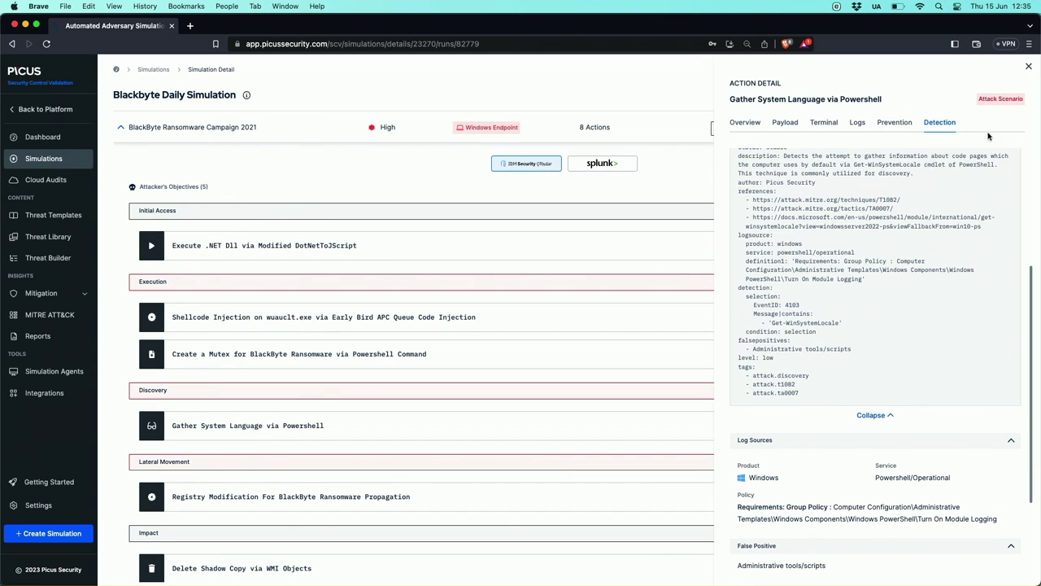
pyautogui.click(1029, 69)
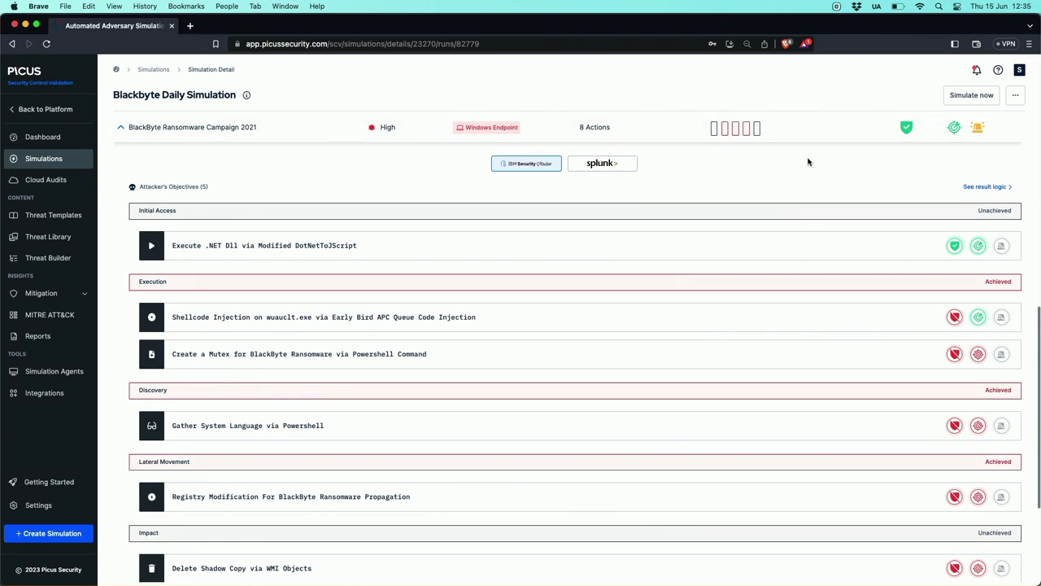
# Switch objective results from IBM QRadar to Splunk, review them, and expand the Mitigation menu
pyautogui.click(612, 164)
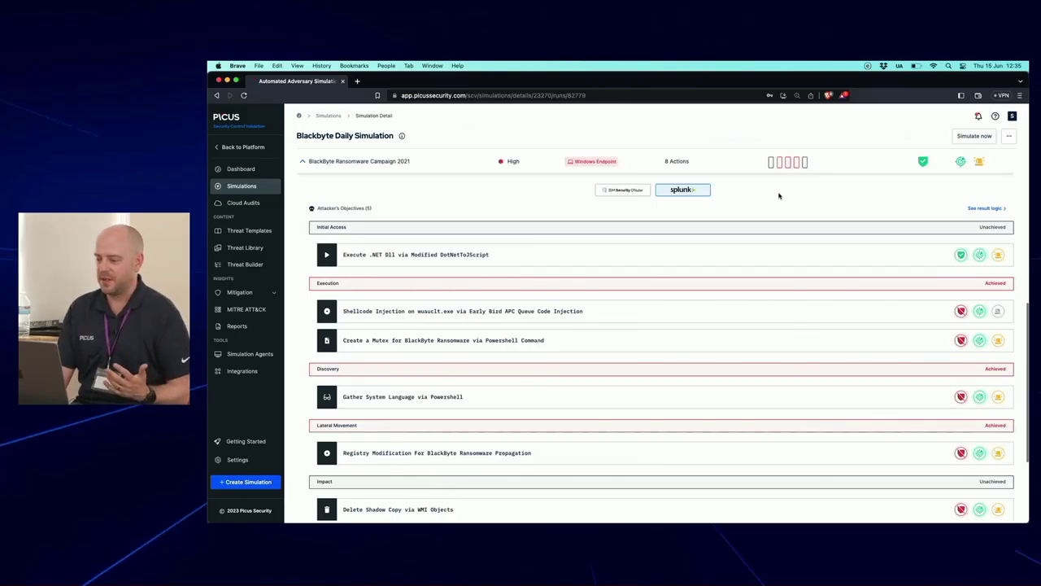
pyautogui.scroll(-2, 779, 195)
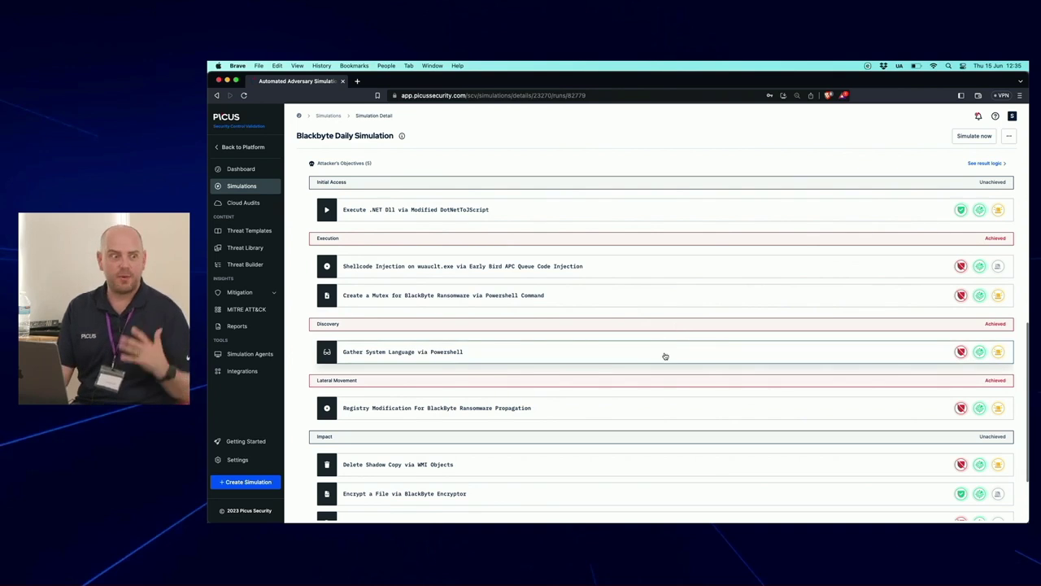
pyautogui.scroll(2, 665, 356)
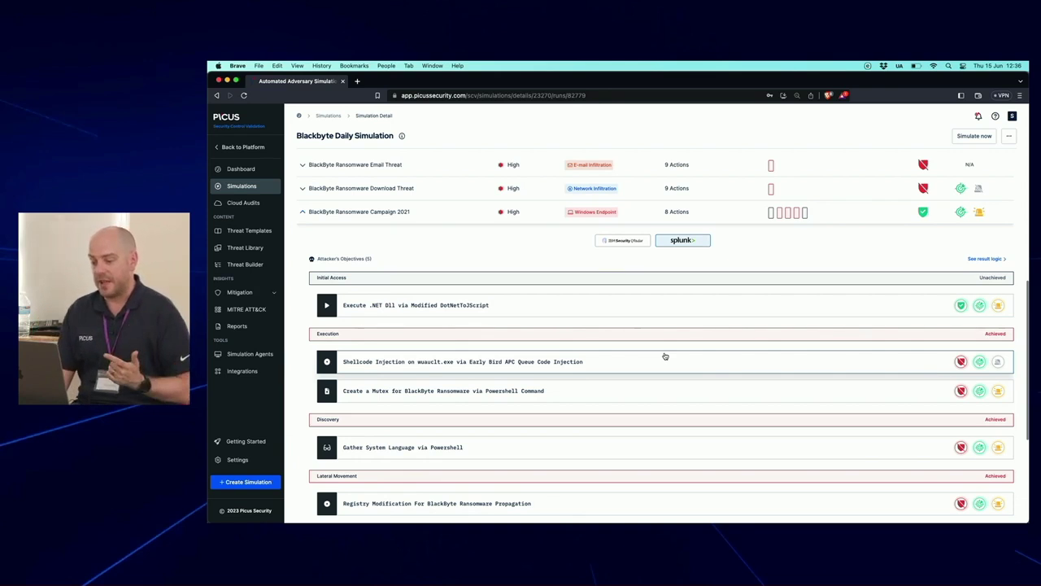
pyautogui.scroll(-3, 664, 356)
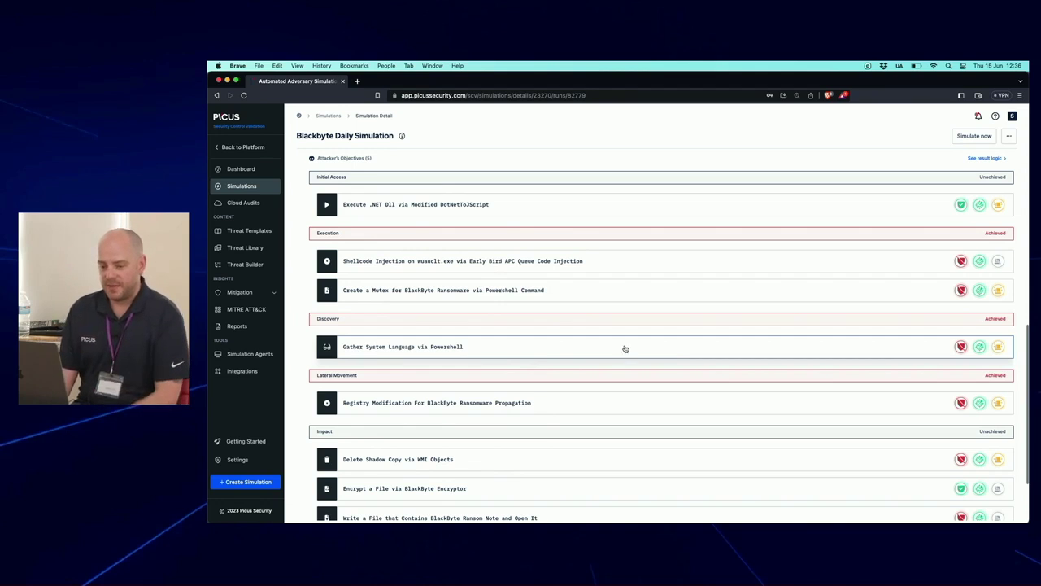
pyautogui.click(276, 294)
# In the Prevention Mitigation Library, list Check Point's 154 signatures, each High with +0.3% score impact
pyautogui.click(251, 309)
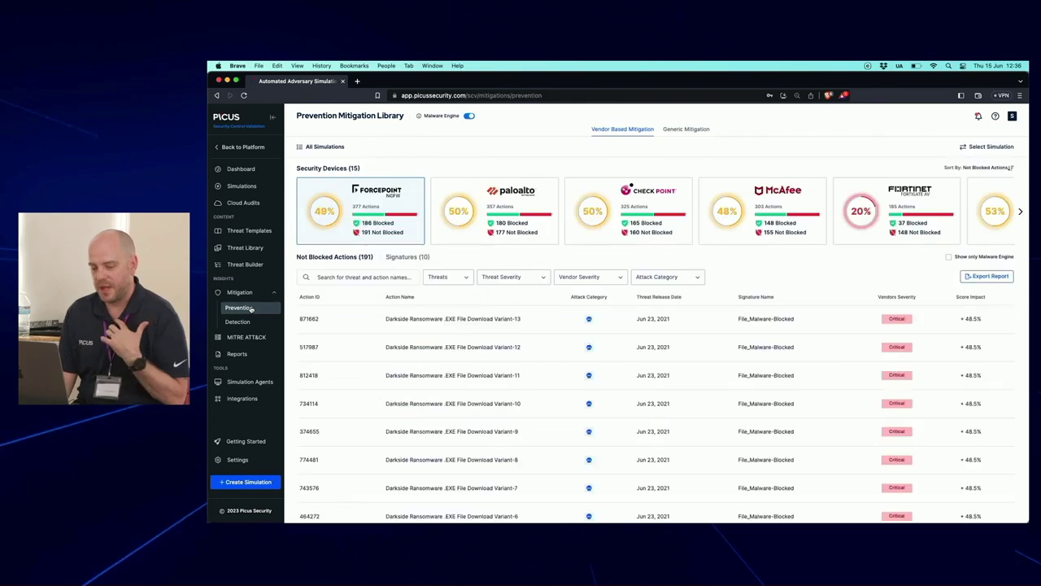
pyautogui.click(637, 227)
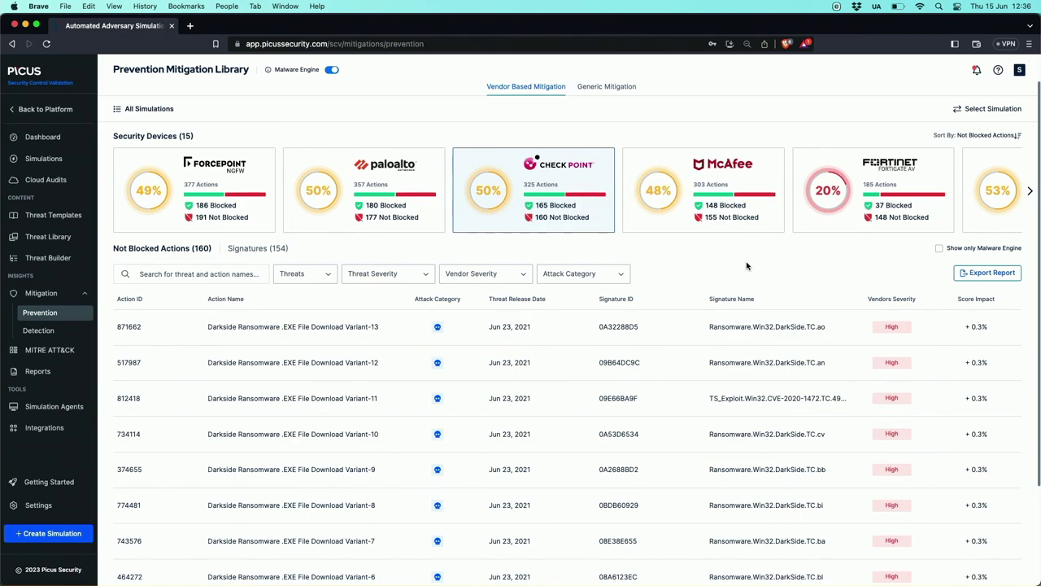
pyautogui.scroll(-2, 747, 265)
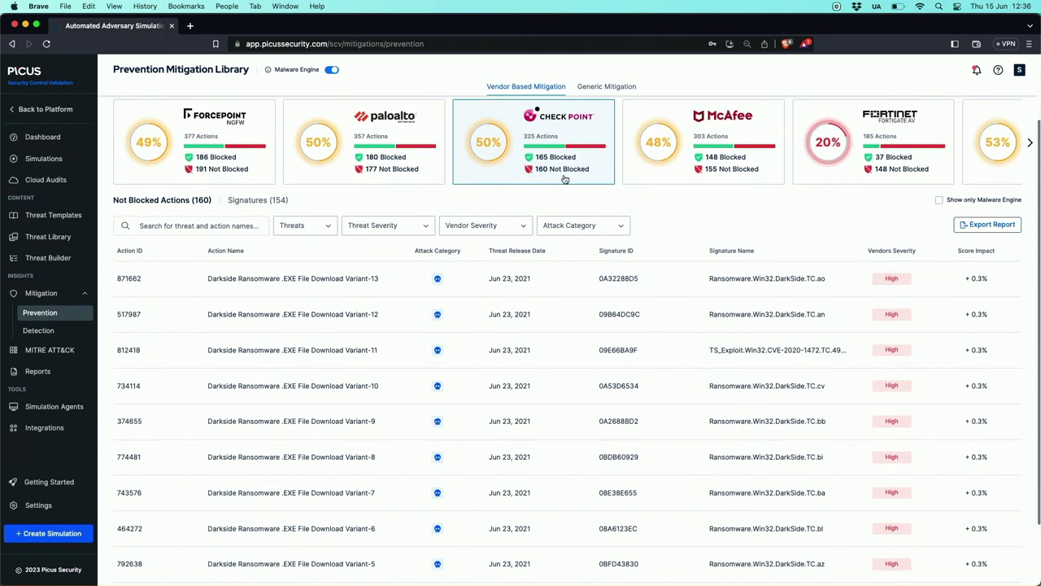
pyautogui.scroll(1, 565, 178)
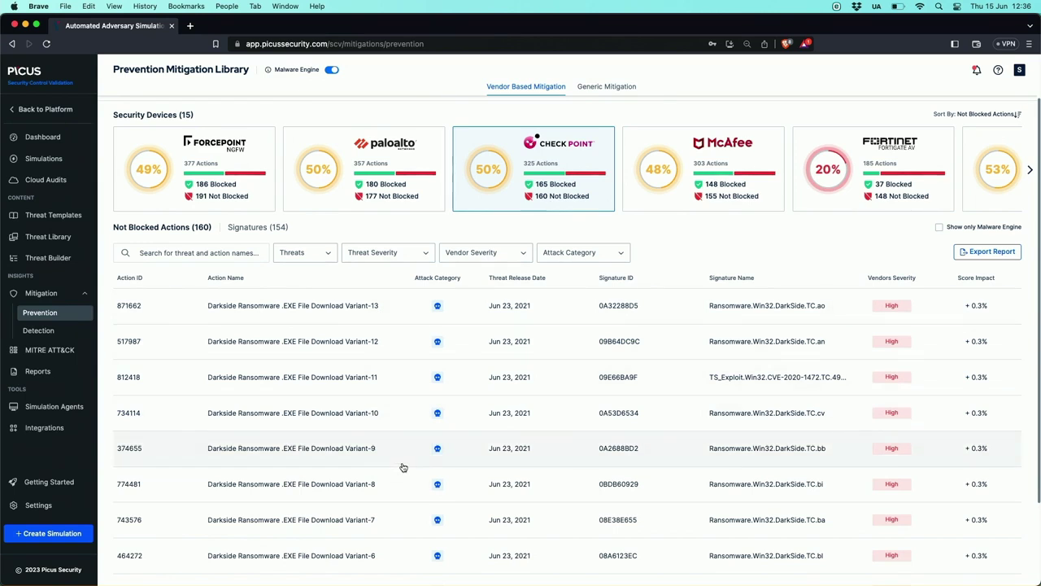
pyautogui.click(265, 227)
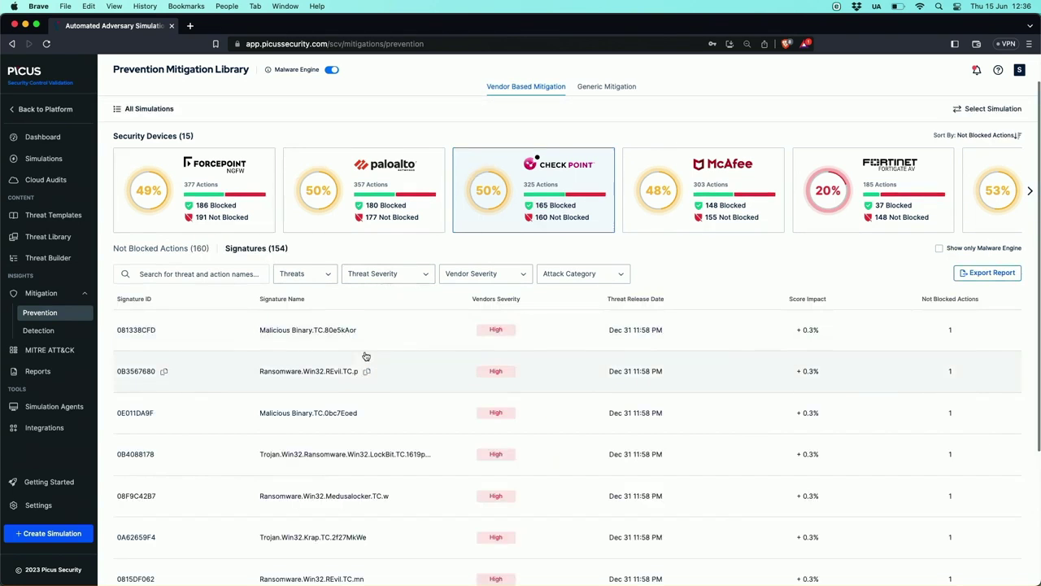